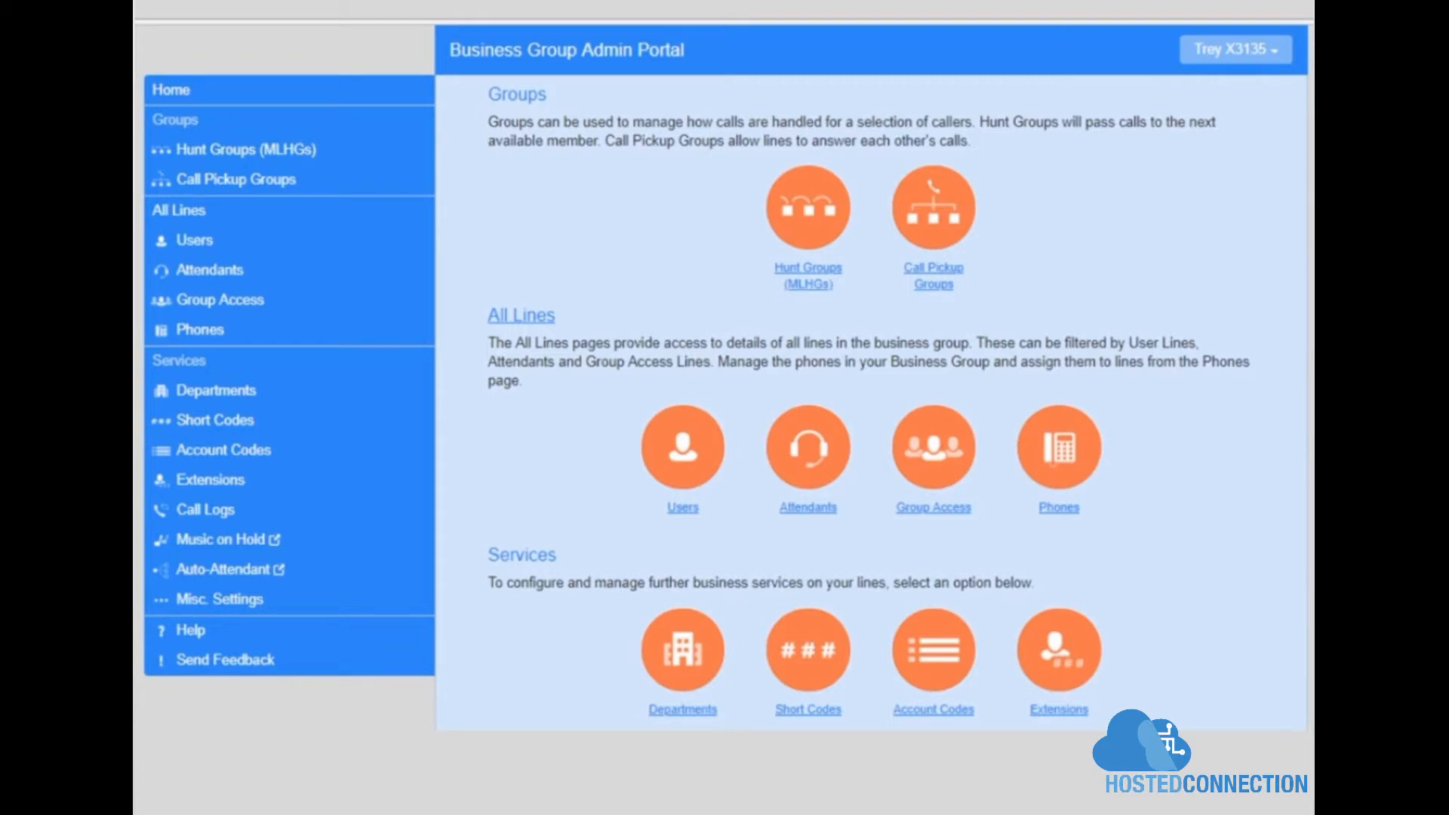
# Step: Scroll the portal home page to review its Groups, All Lines and Services options
pyautogui.scroll(-2, 725, 377)
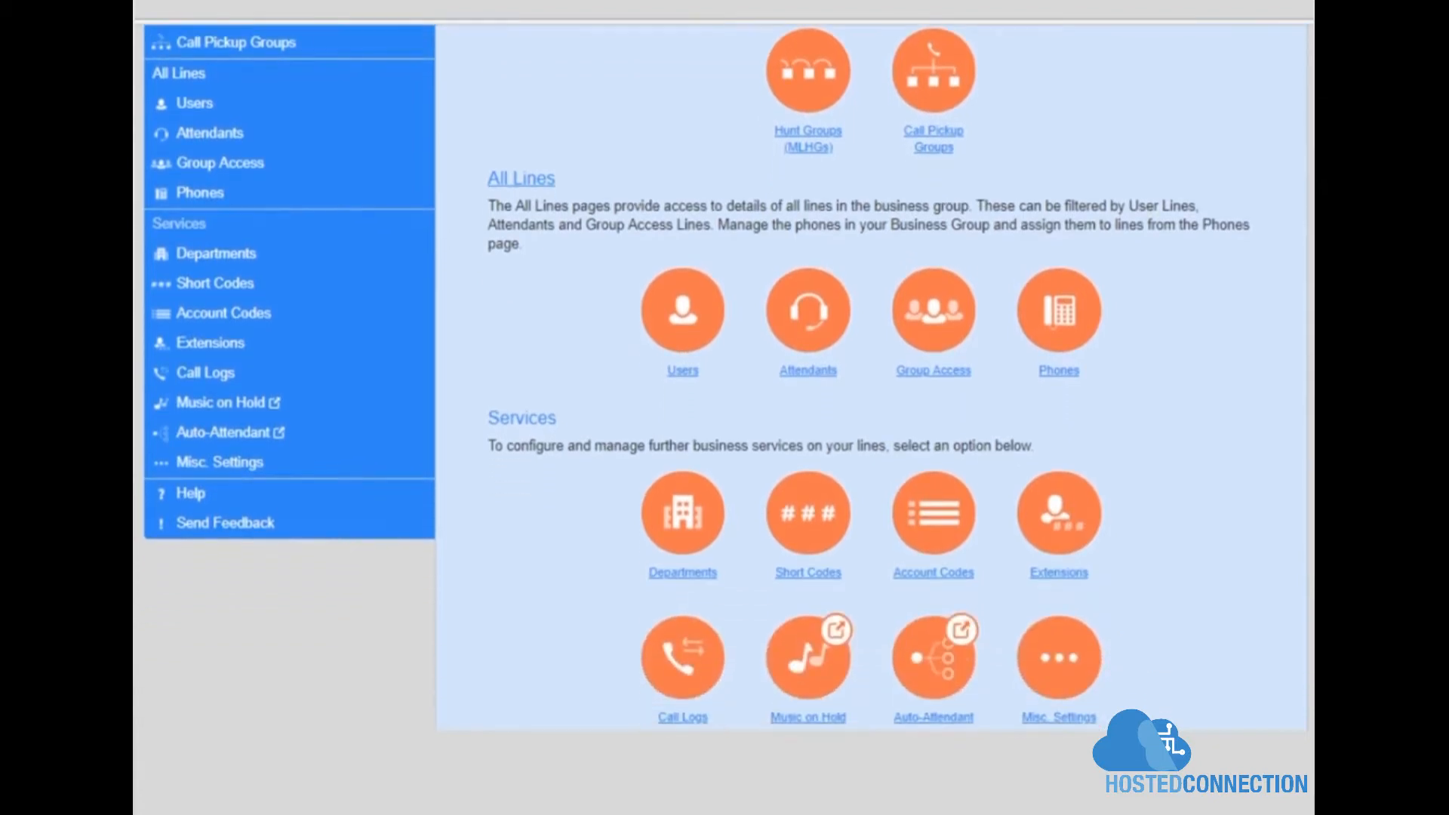
pyautogui.scroll(2, 726, 378)
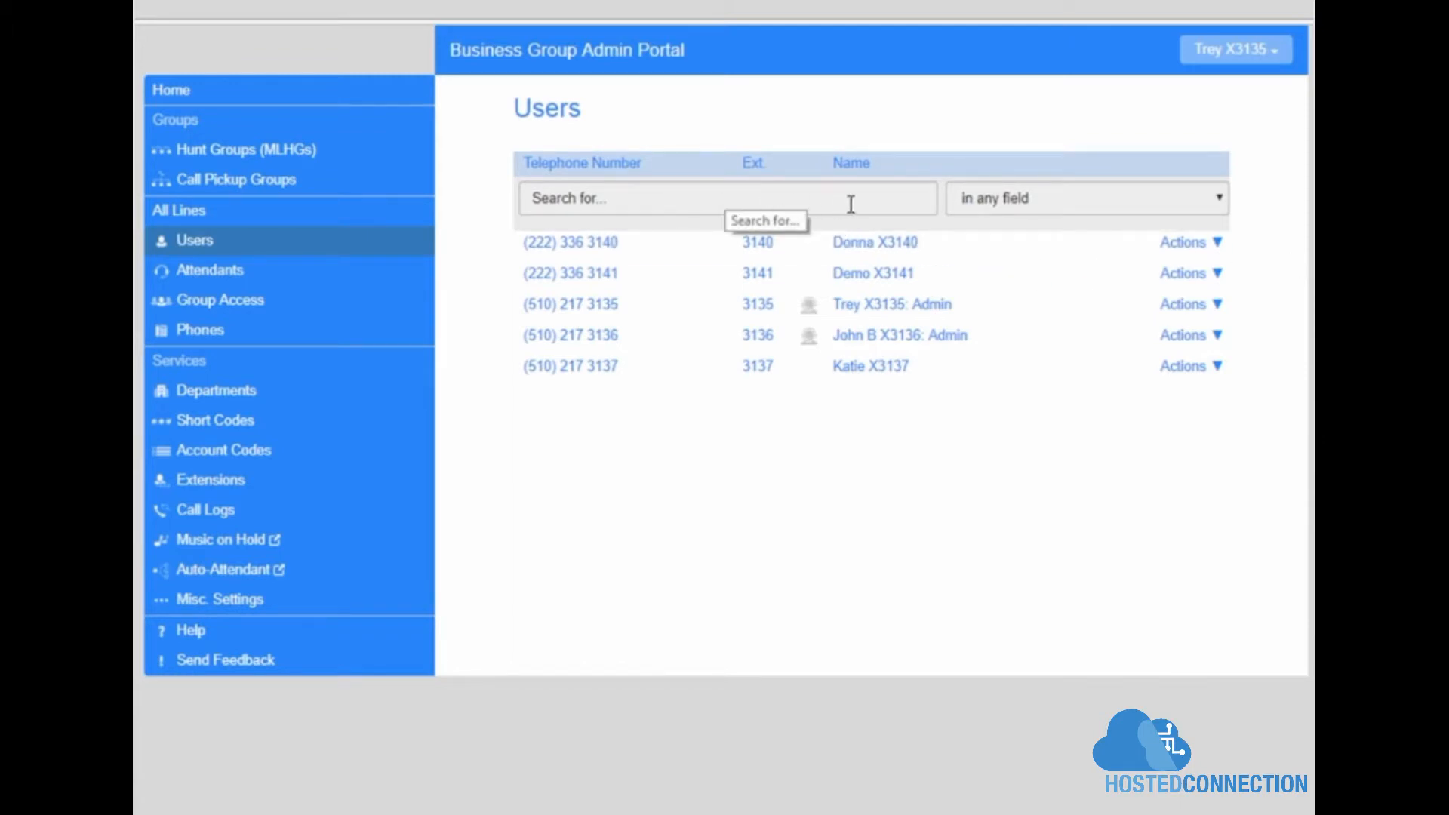
pyautogui.click(1218, 246)
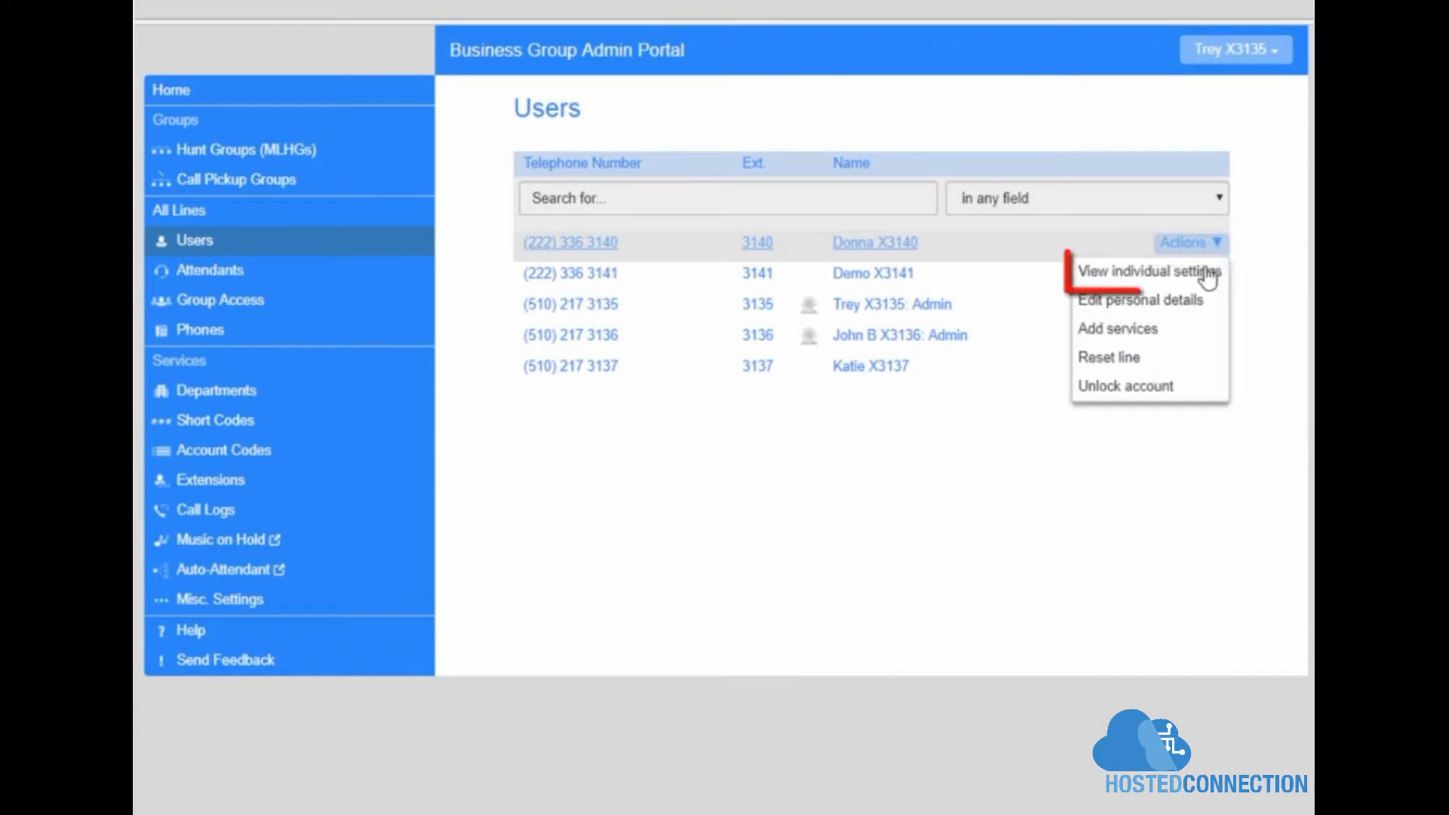
pyautogui.click(1204, 275)
pyautogui.click(936, 521)
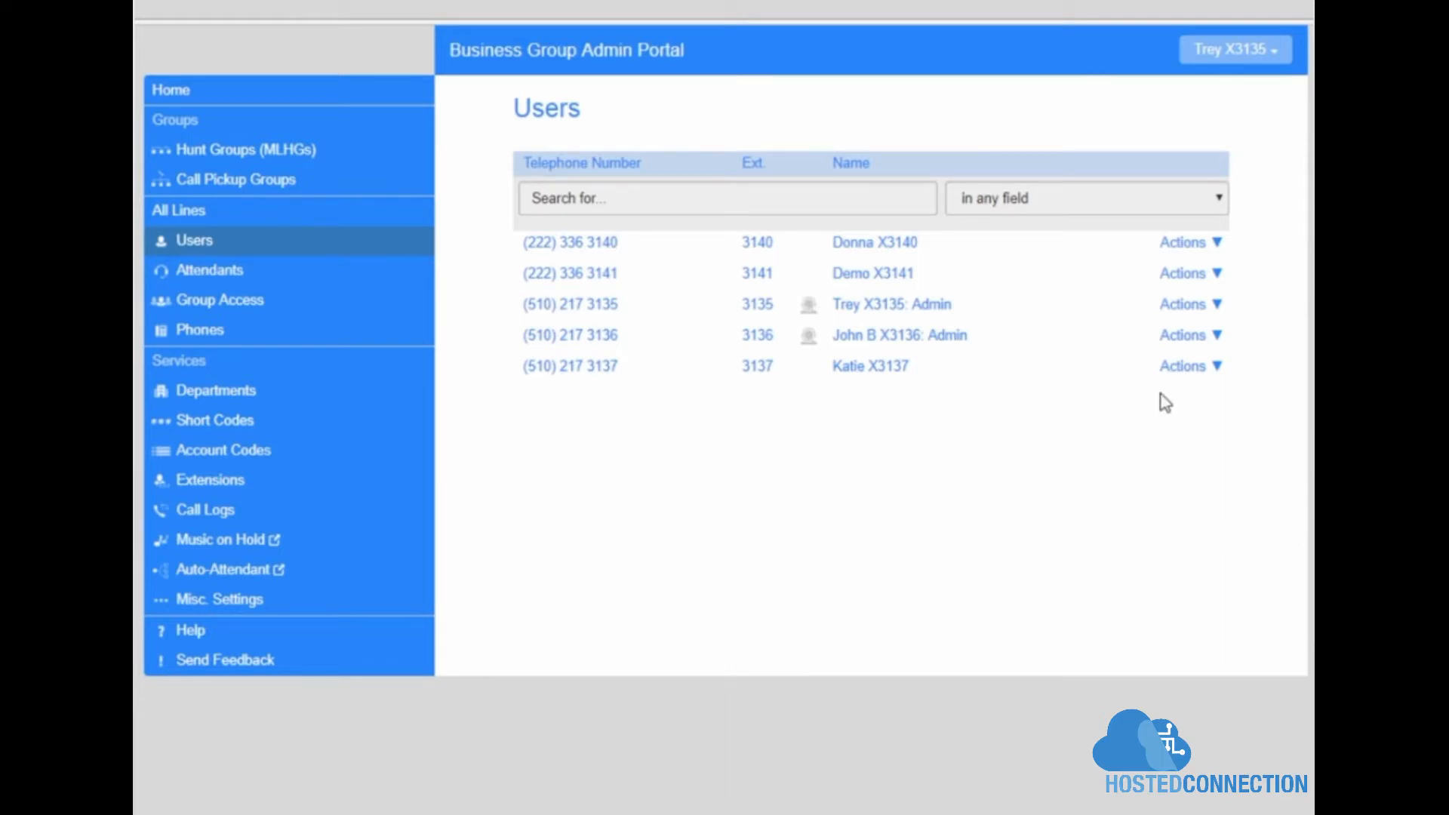
# Step: Review the 3140 user's Change Password and Change Voicemail PIN forms in account settings, then close
pyautogui.click(1221, 247)
pyautogui.click(1194, 277)
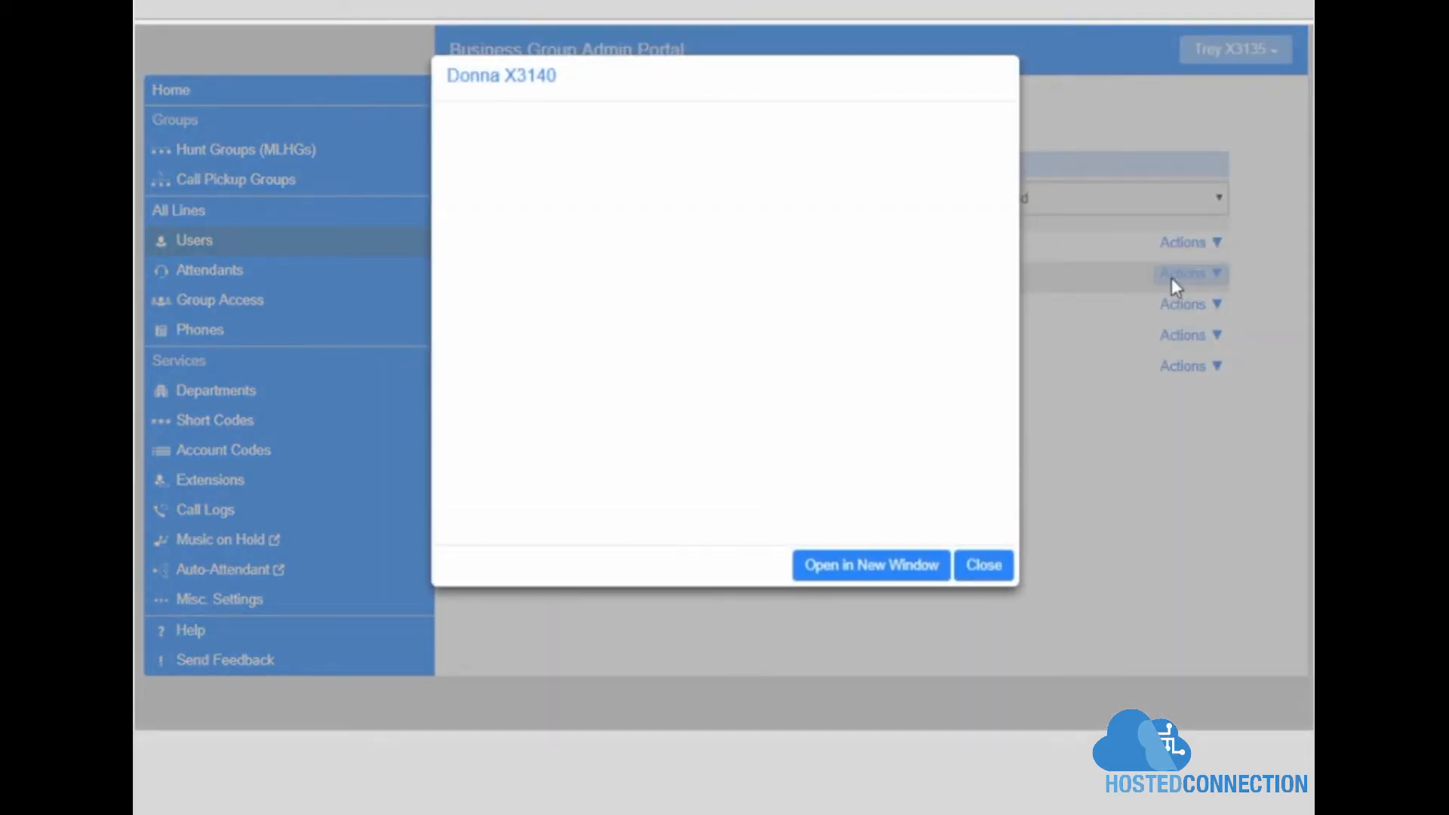
pyautogui.click(948, 518)
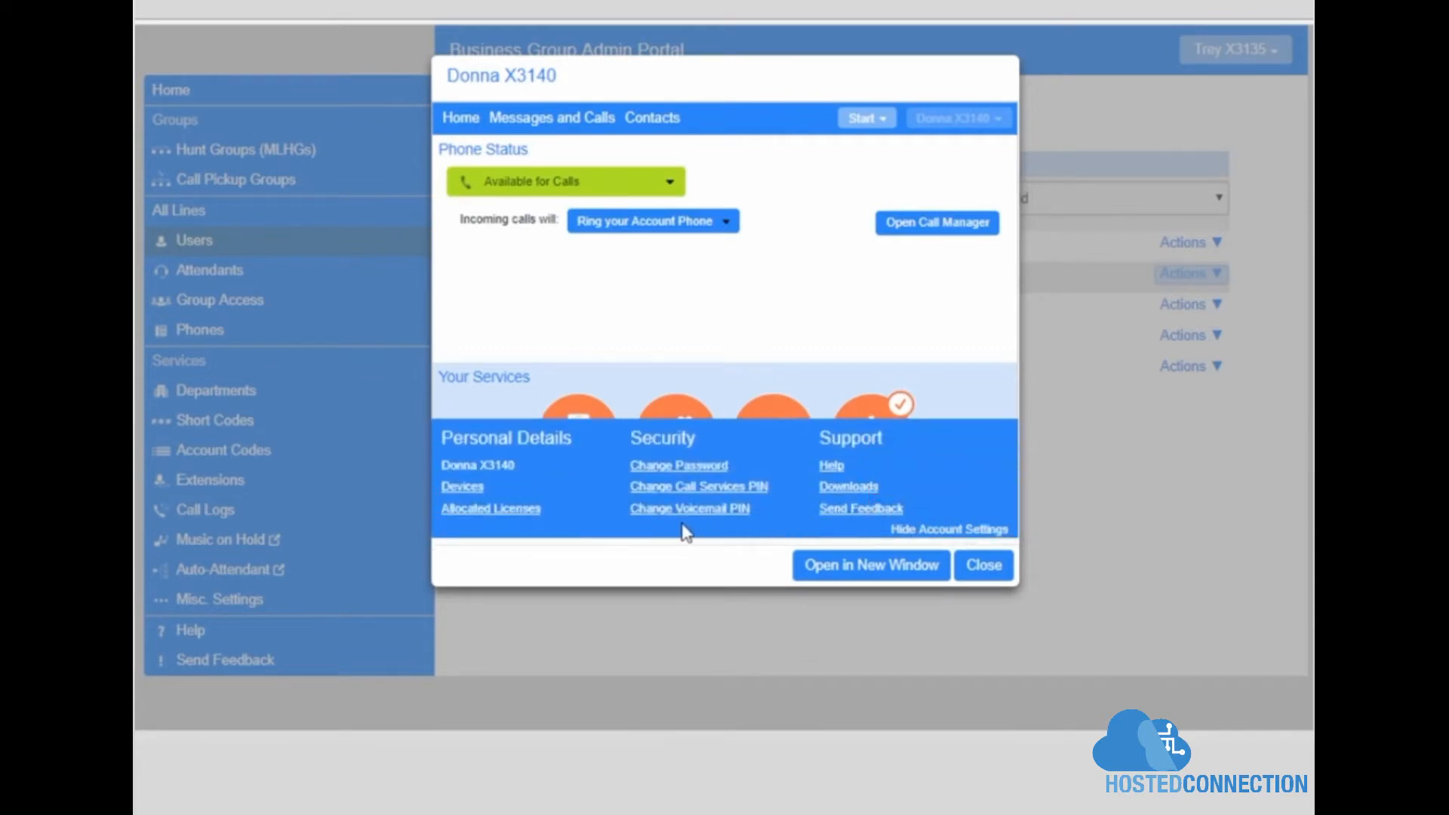
pyautogui.click(680, 466)
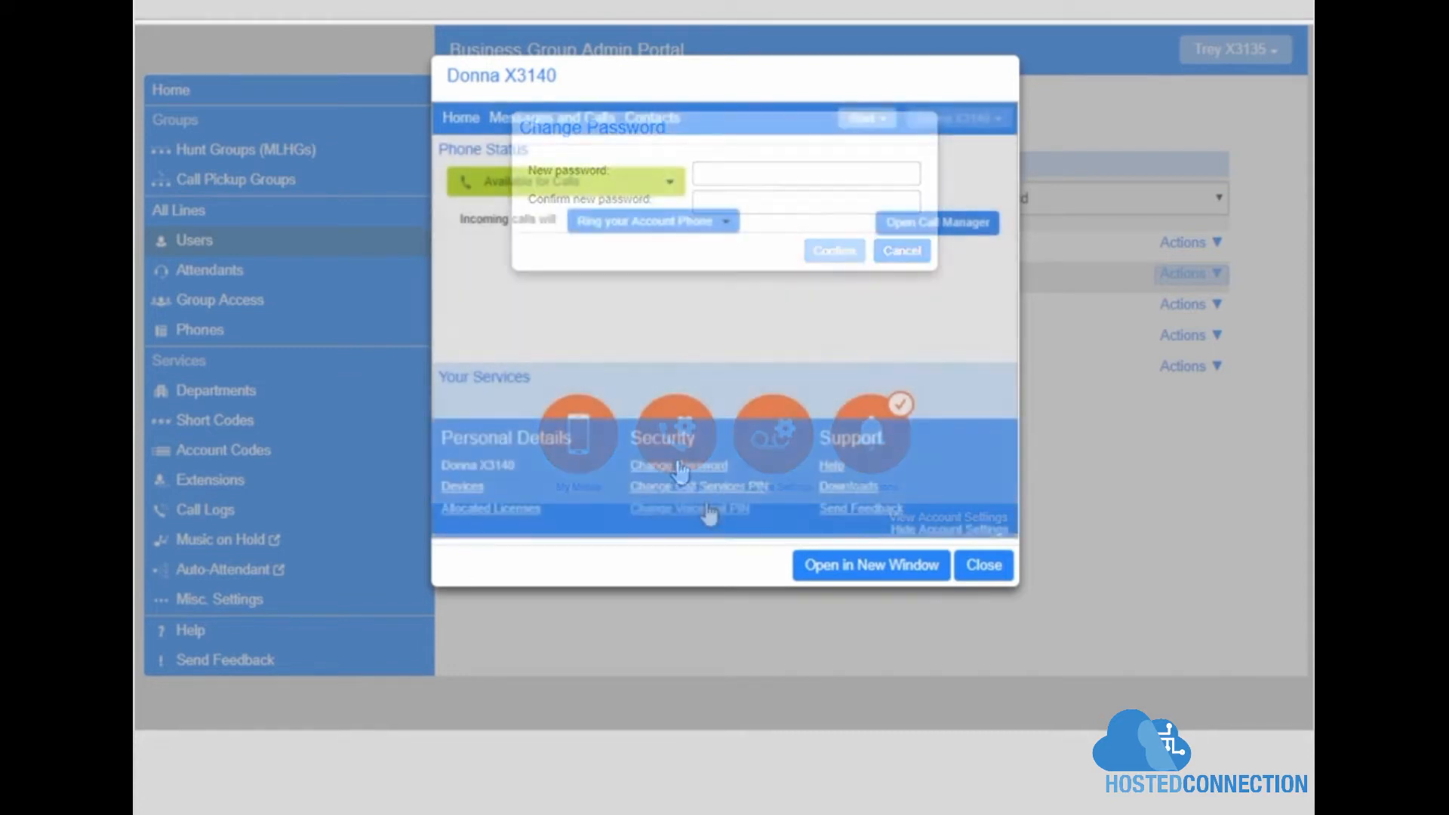
pyautogui.click(708, 509)
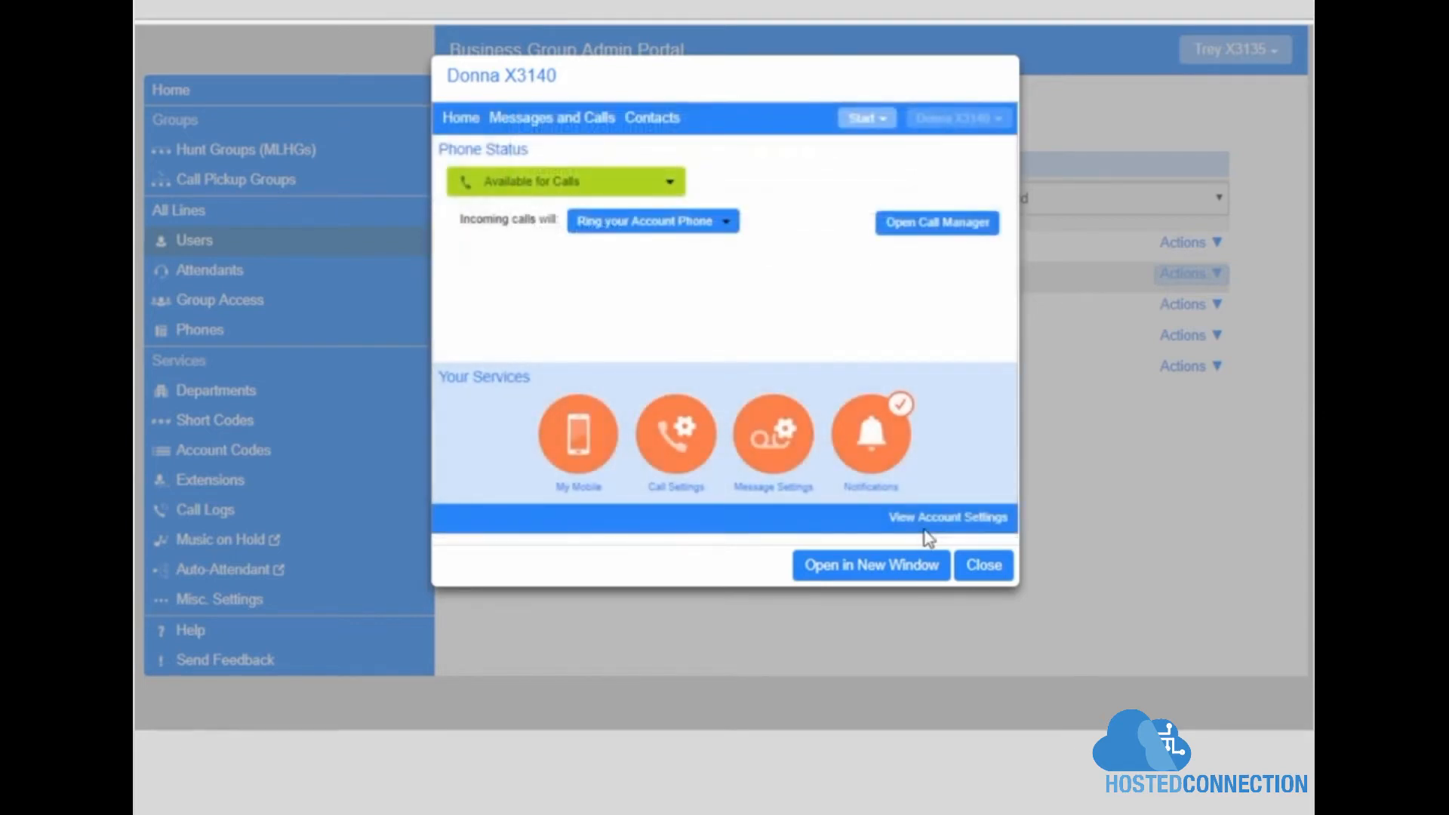
pyautogui.click(981, 565)
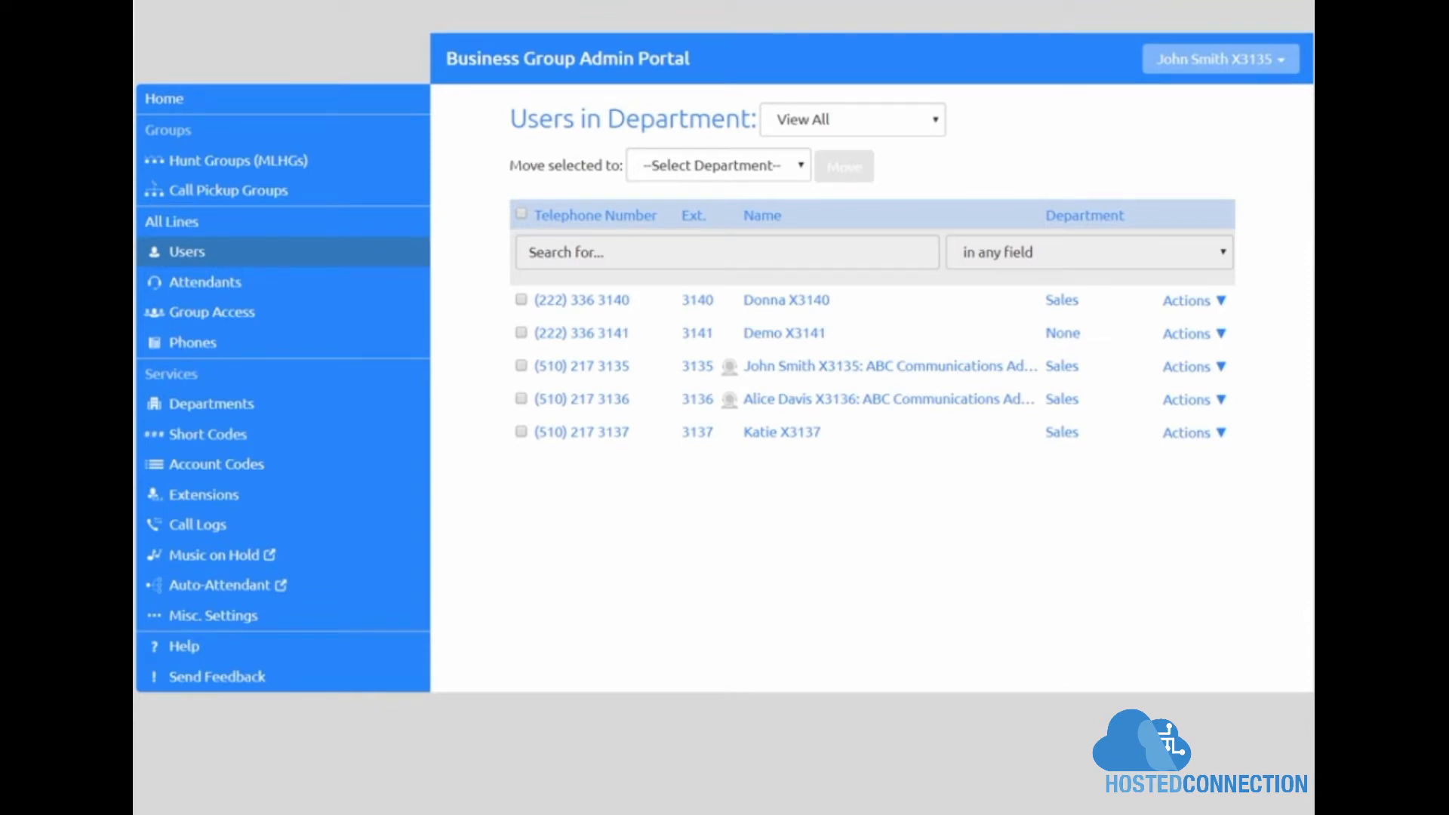
# Step: Set the 3135 user's Admin scope to Sales in personal details and save
pyautogui.click(1218, 370)
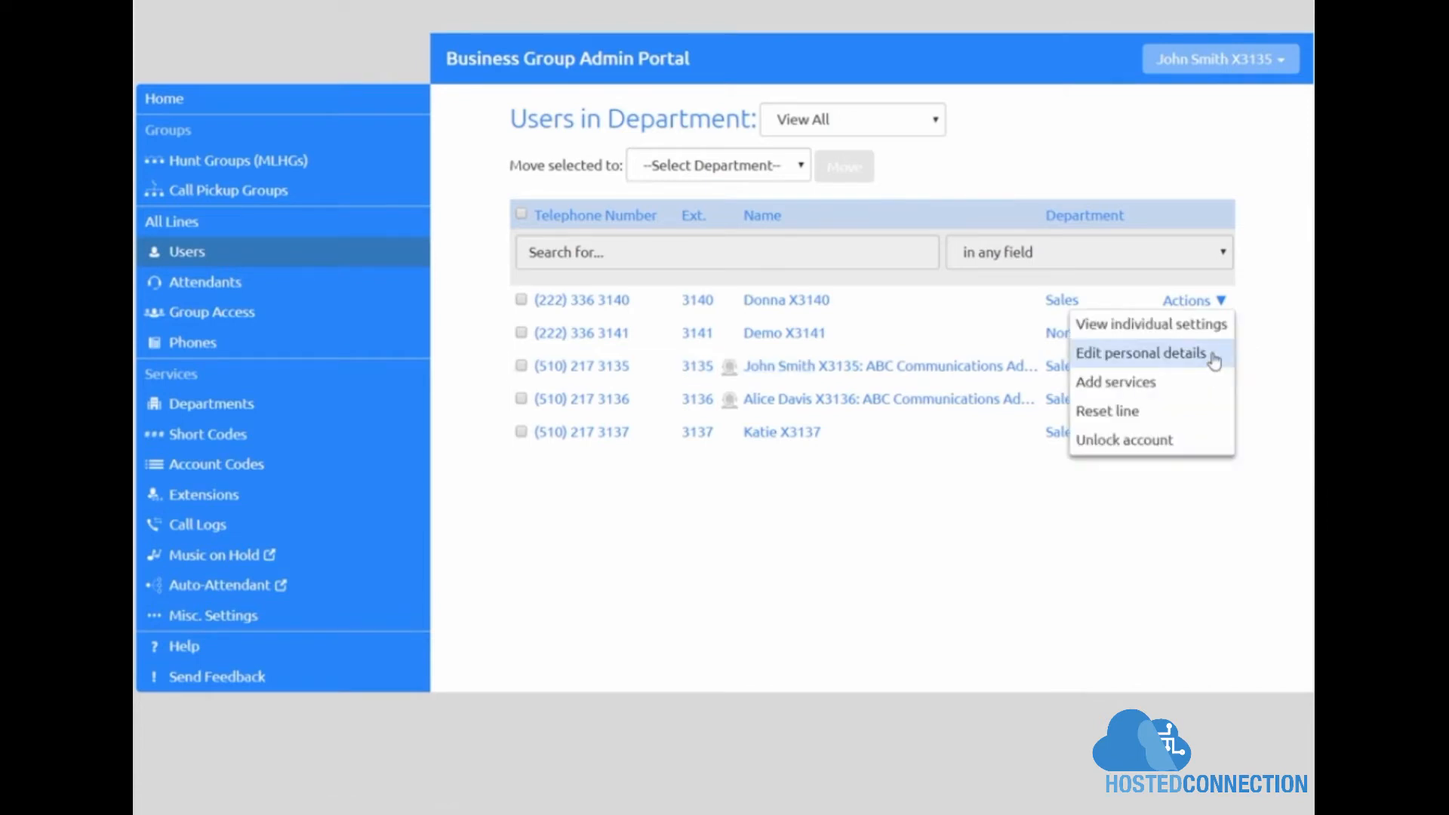
pyautogui.click(1204, 353)
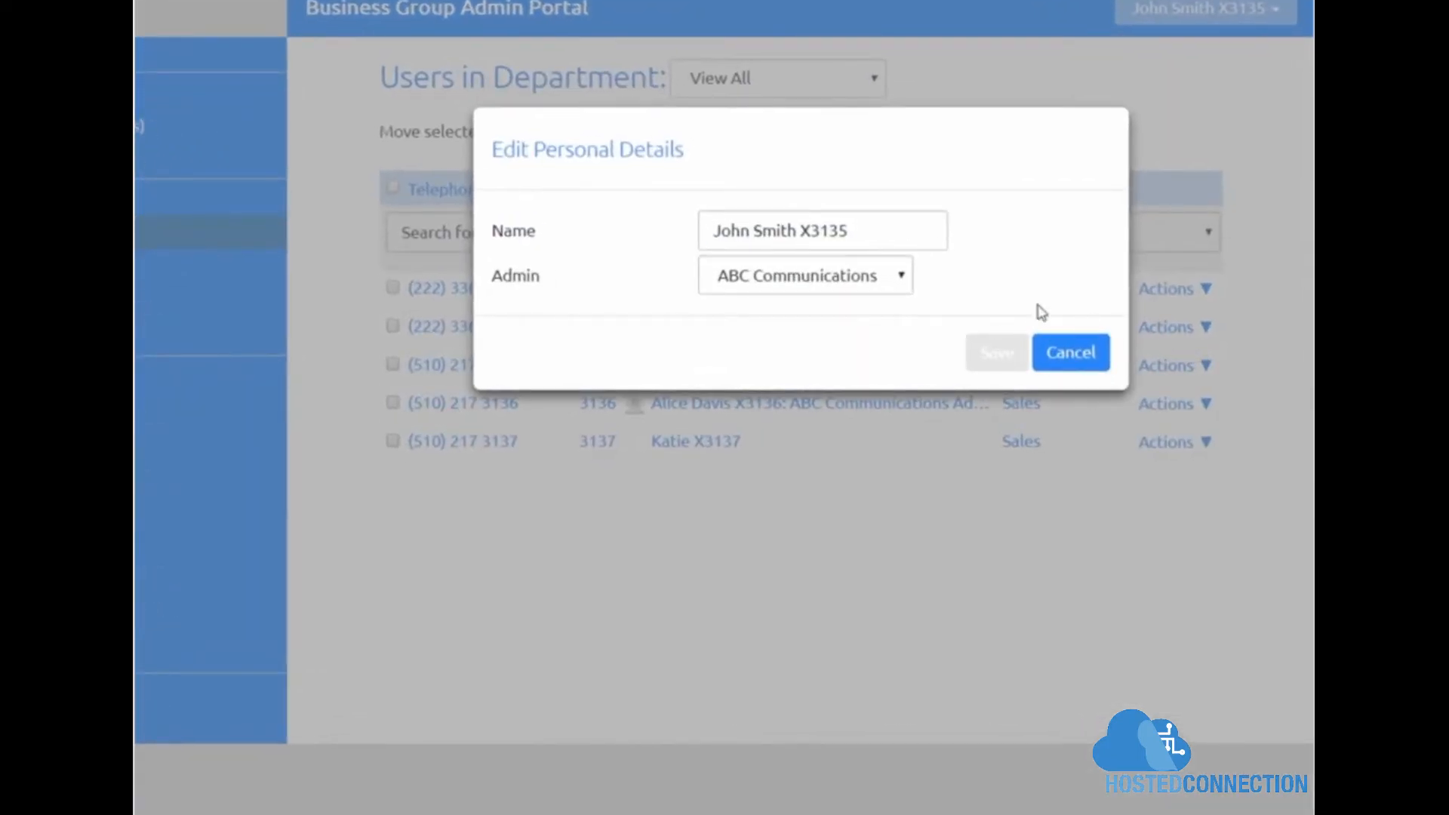
pyautogui.click(902, 278)
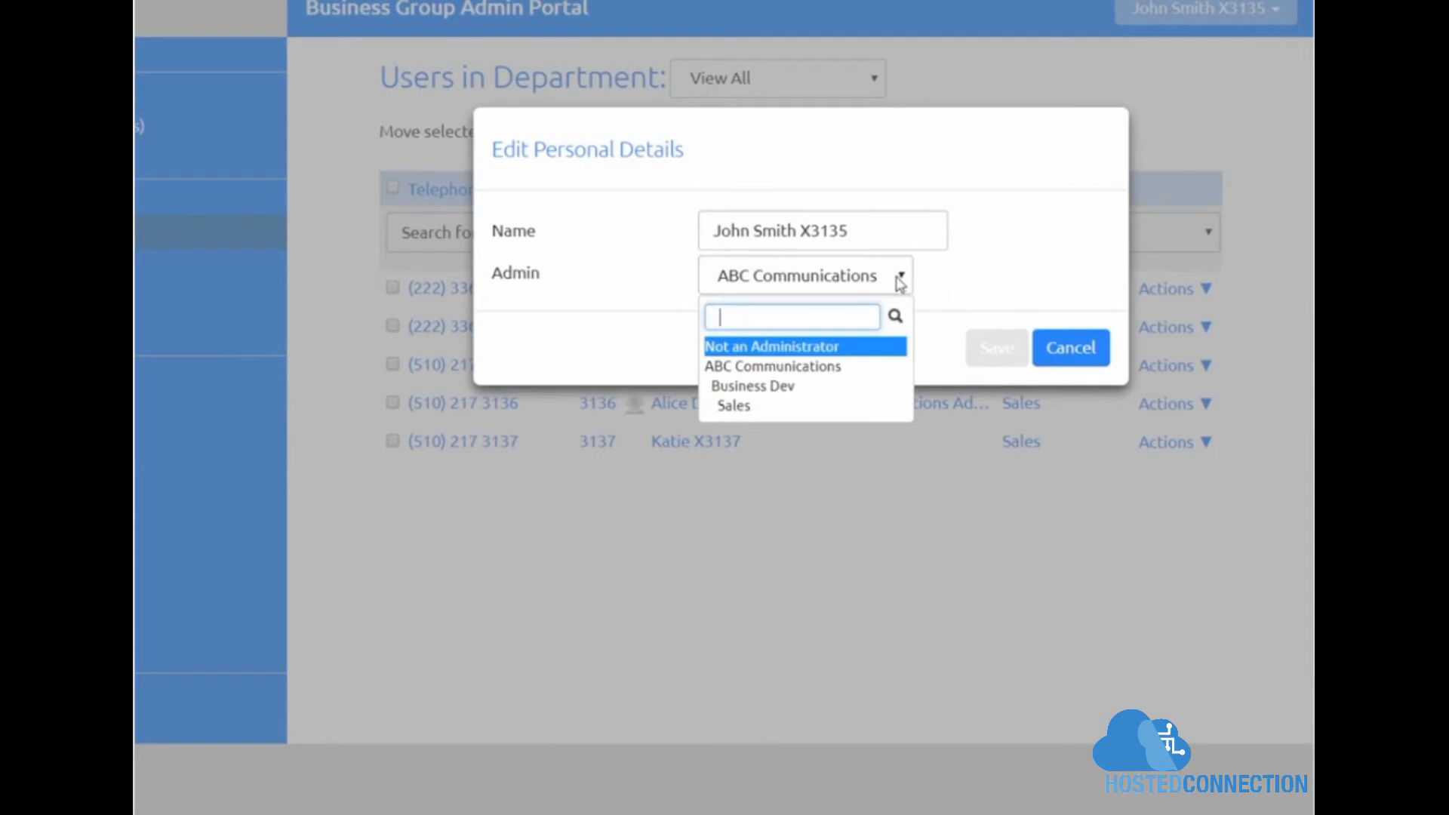
pyautogui.click(828, 406)
pyautogui.click(1007, 352)
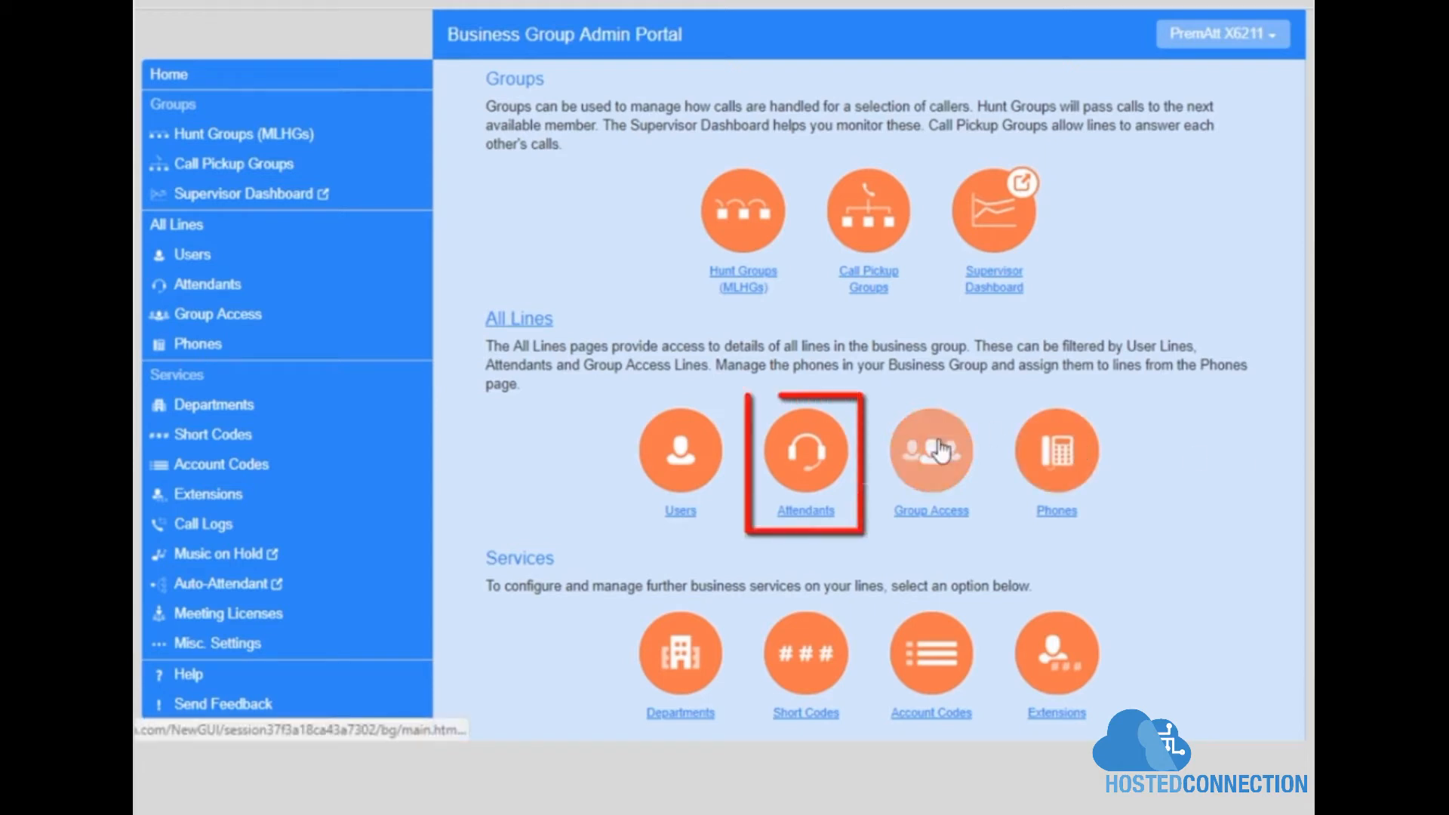
# Step: Open the EasyAtt X6212 attendant settings from Attendants as a full page
pyautogui.click(823, 511)
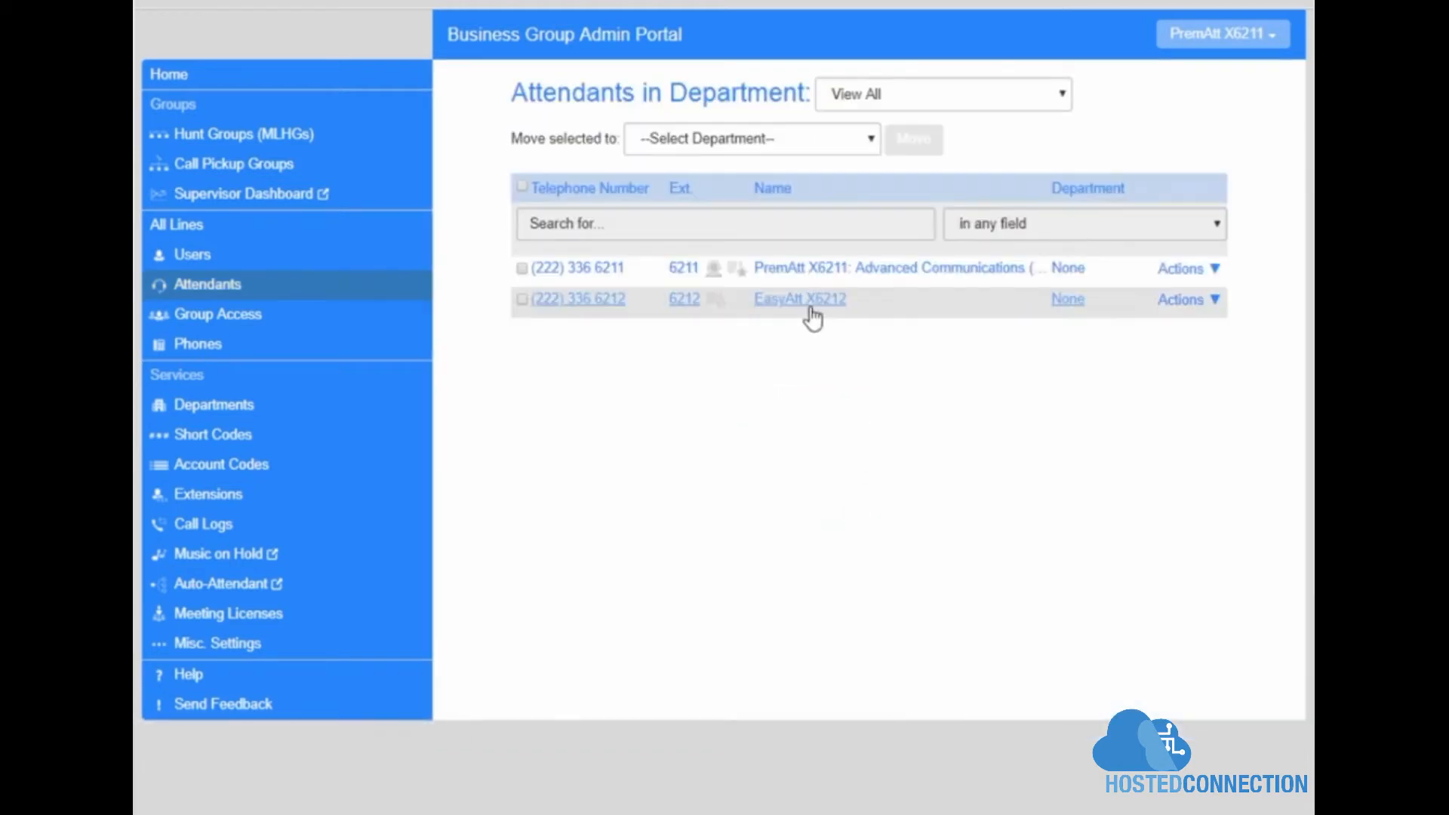
pyautogui.click(1215, 301)
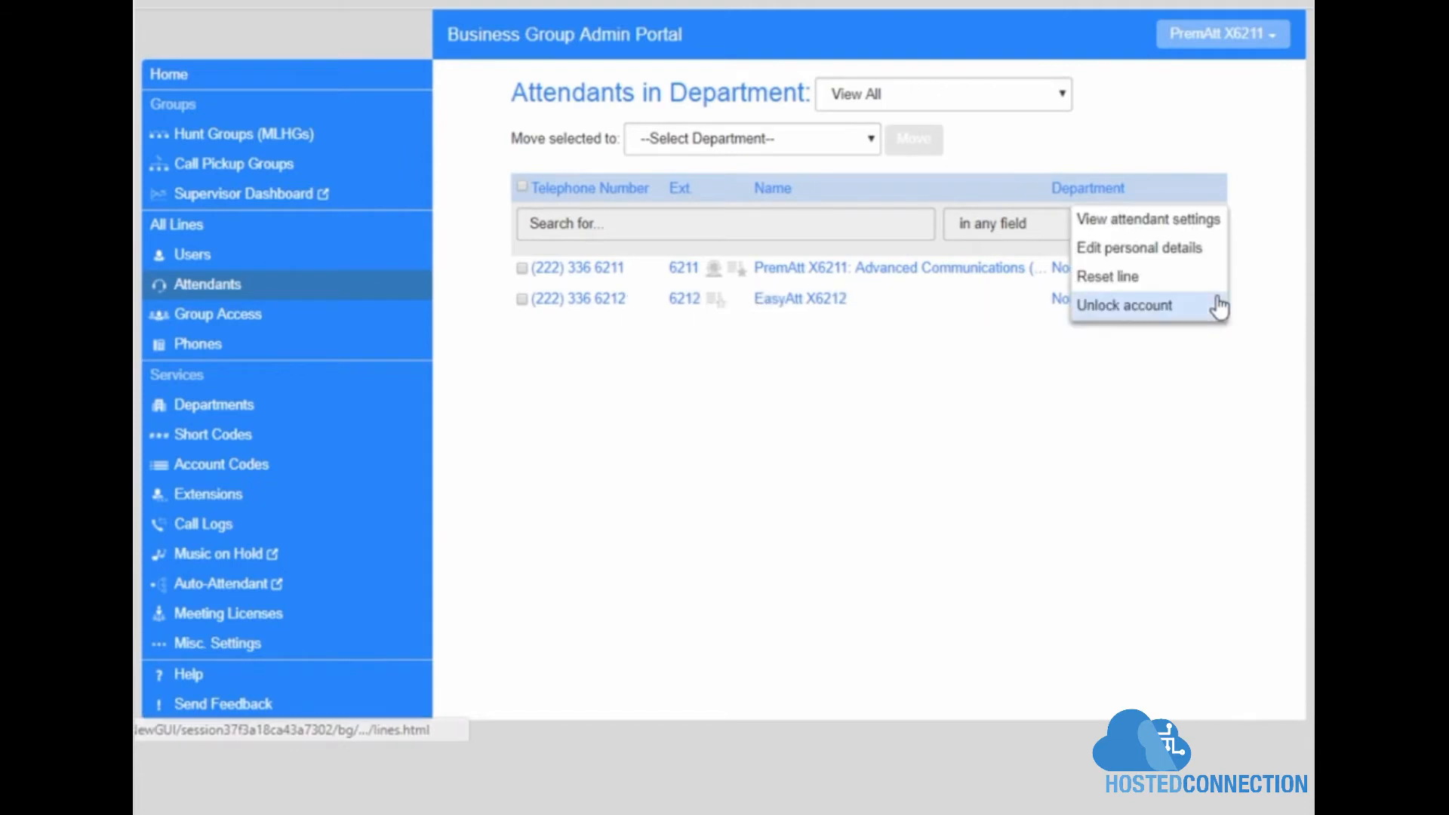
pyautogui.click(1176, 221)
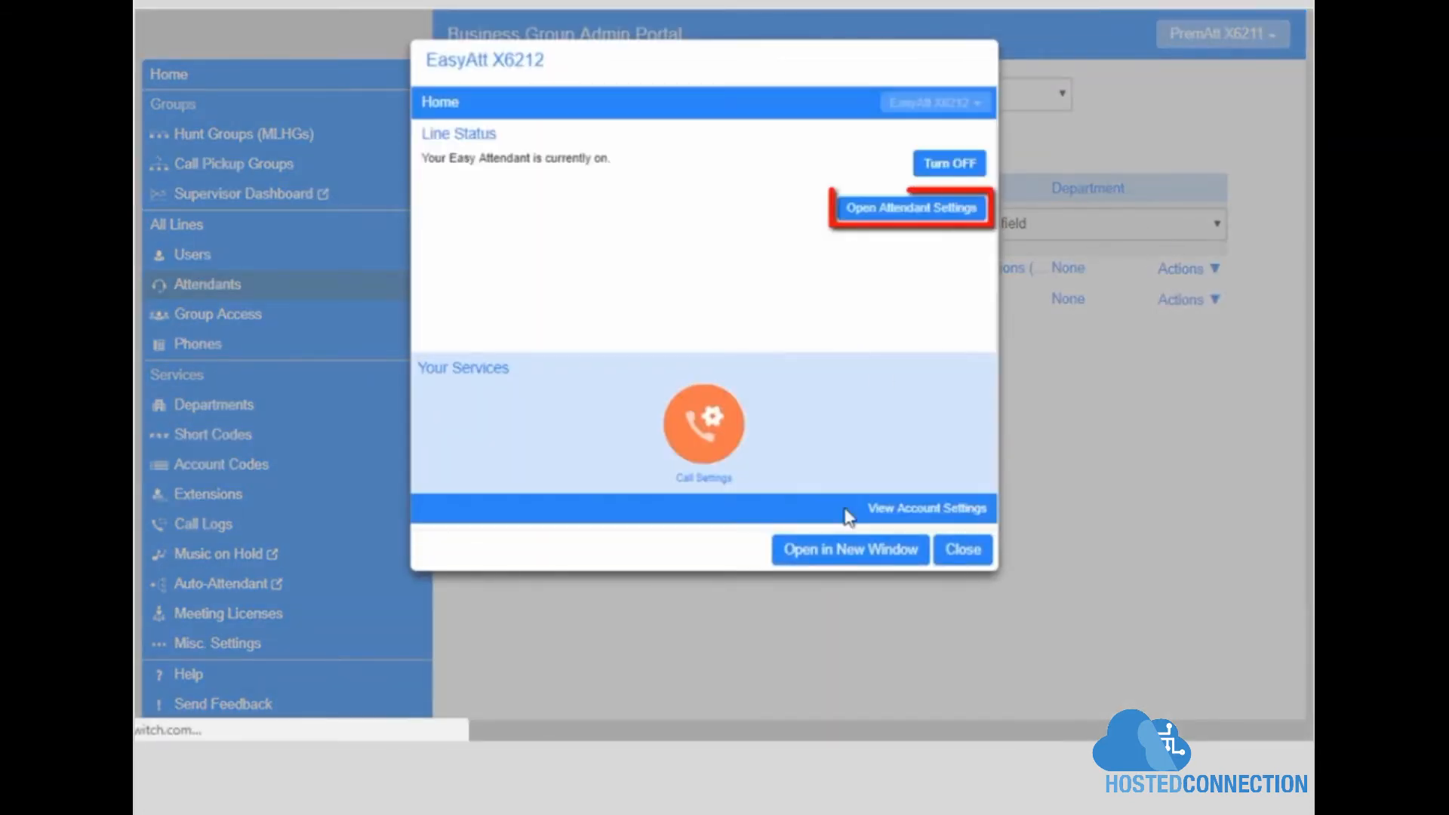
pyautogui.click(865, 552)
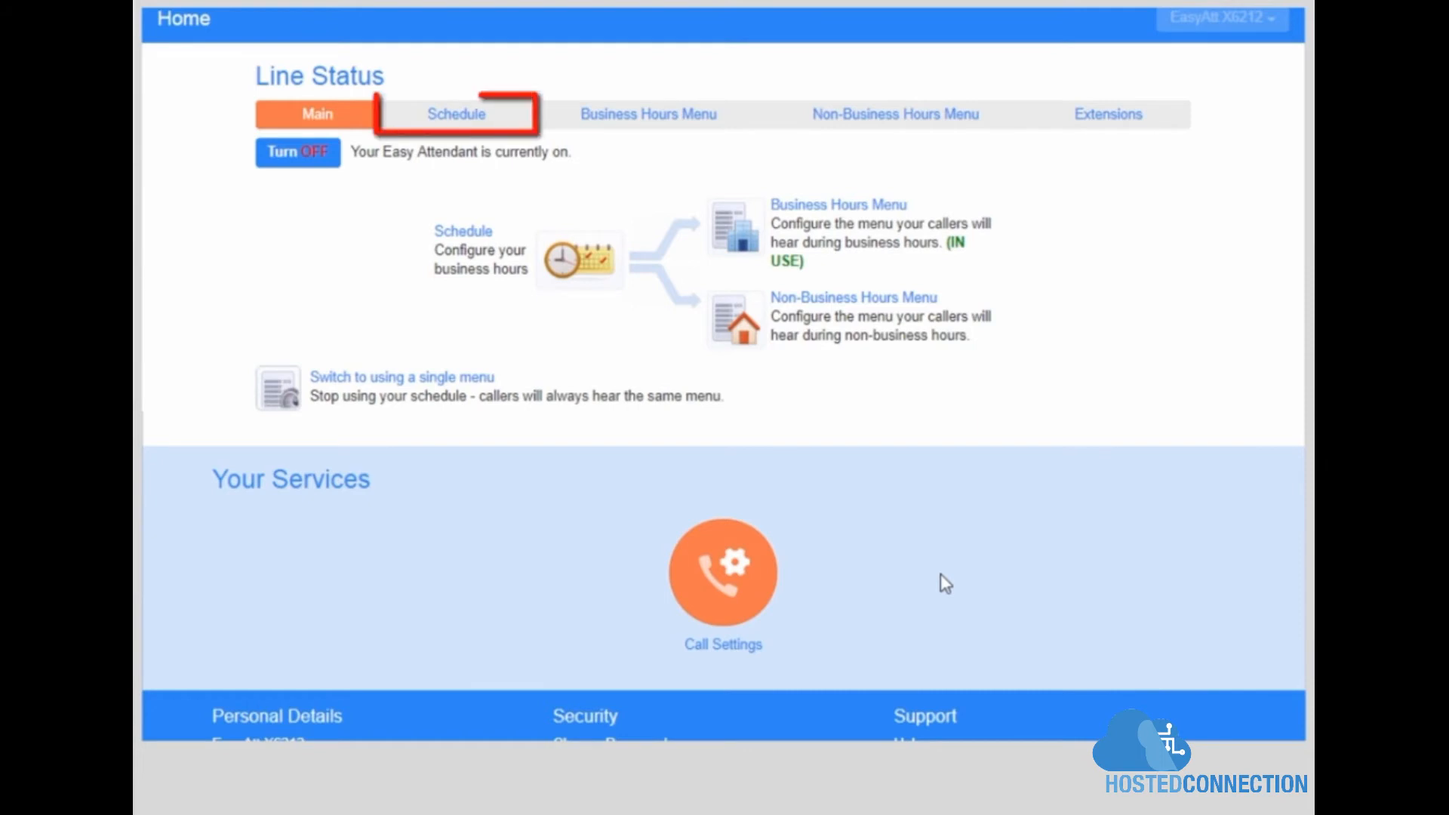
# Step: Mark Monday–Friday, 9am–6pm as business hours in the schedule grid and apply
pyautogui.click(471, 121)
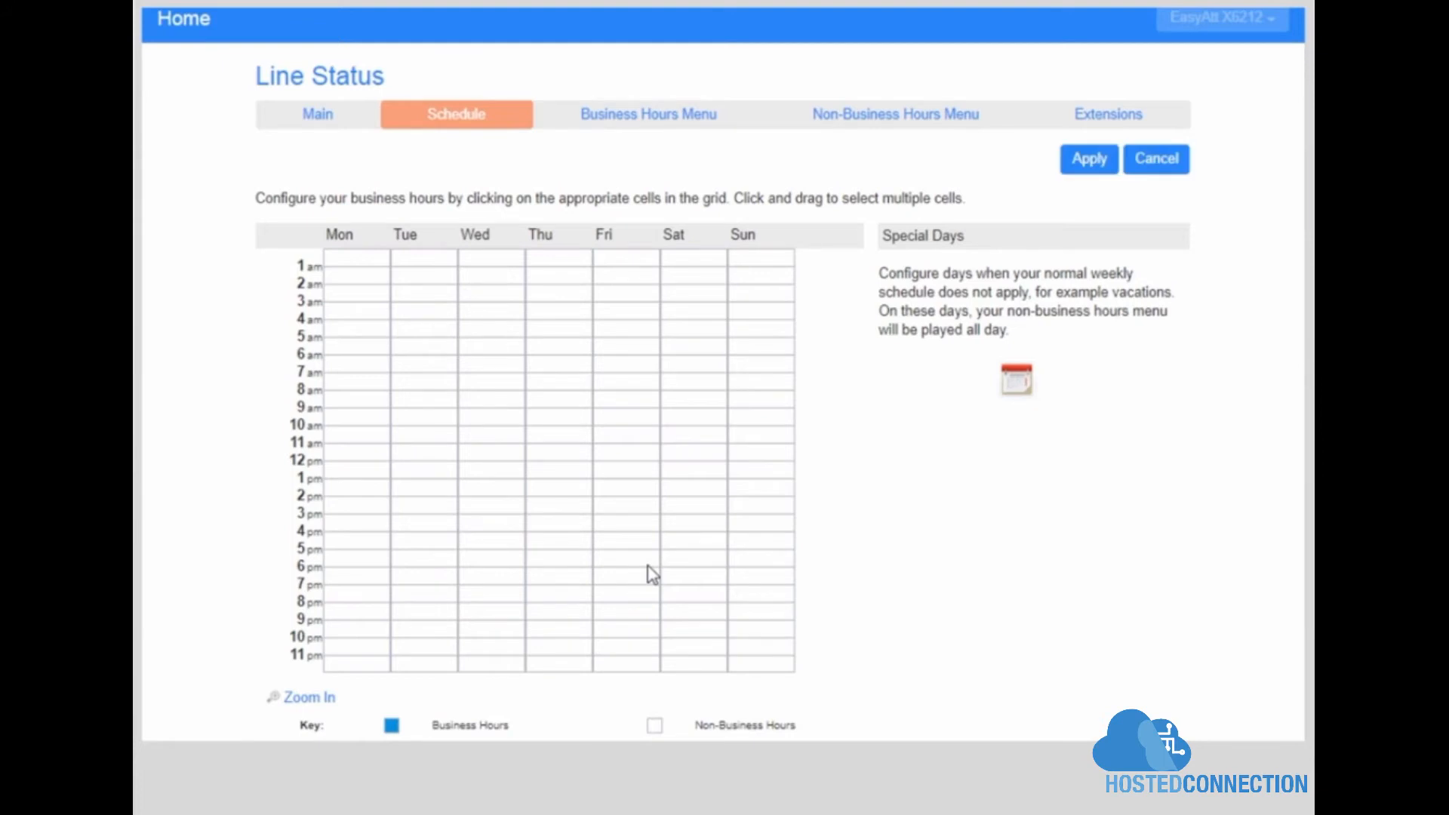
pyautogui.moveTo(362, 418); pyautogui.dragTo(638, 560)
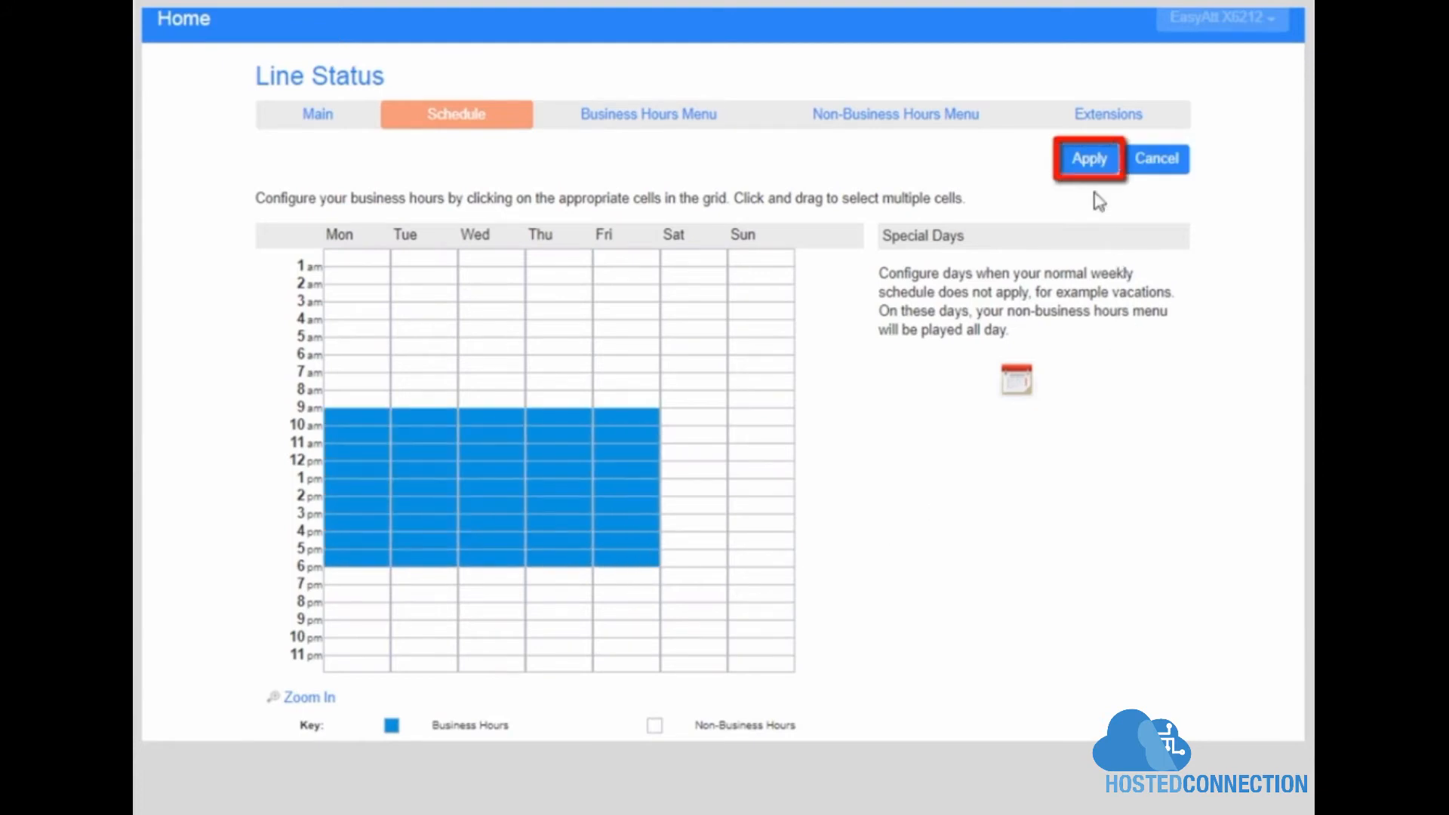
pyautogui.click(1092, 162)
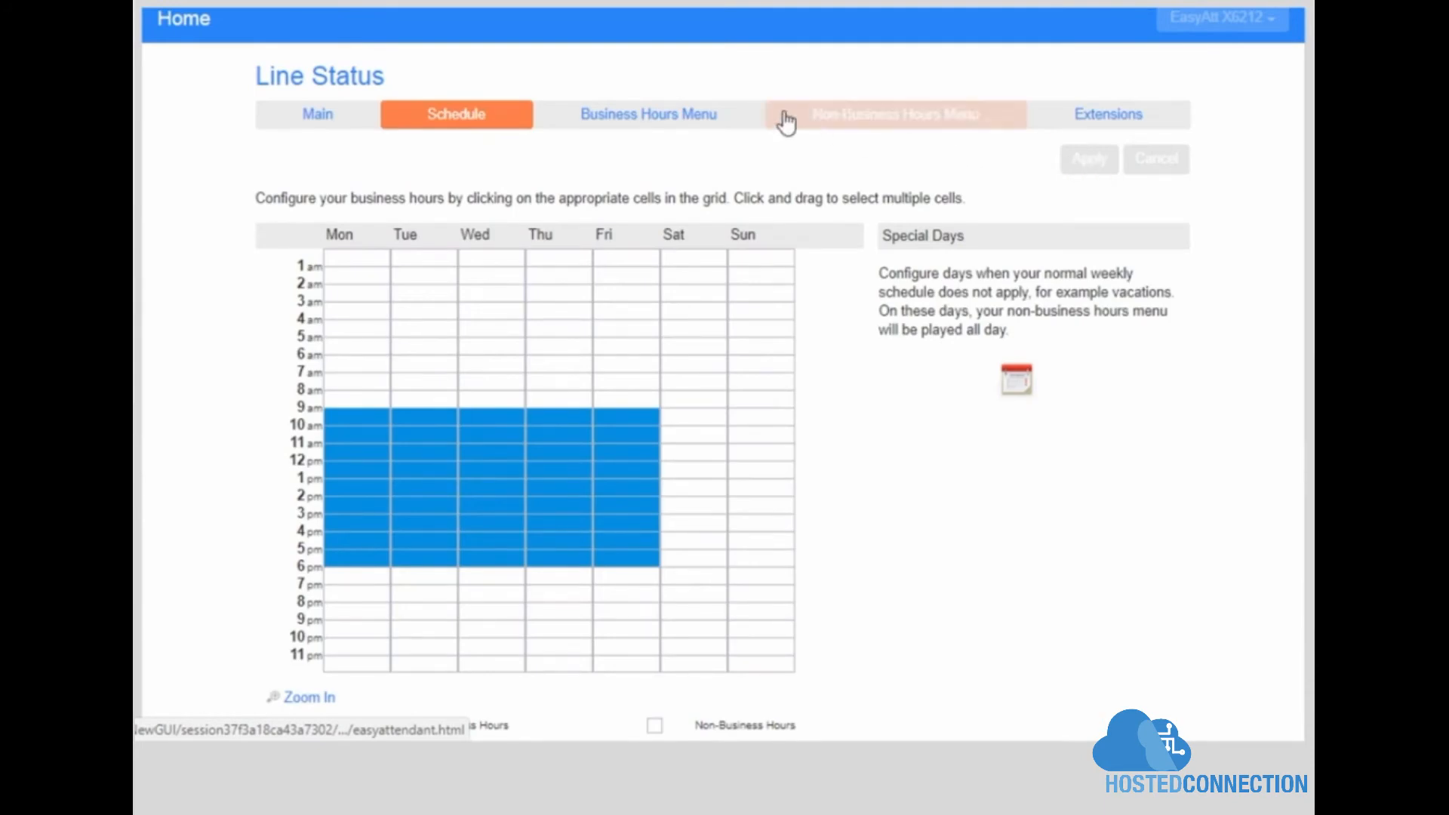
# Step: In the Business Hours Menu, set key 3 to Transfer to Phone with destination Demo X7814
pyautogui.click(638, 127)
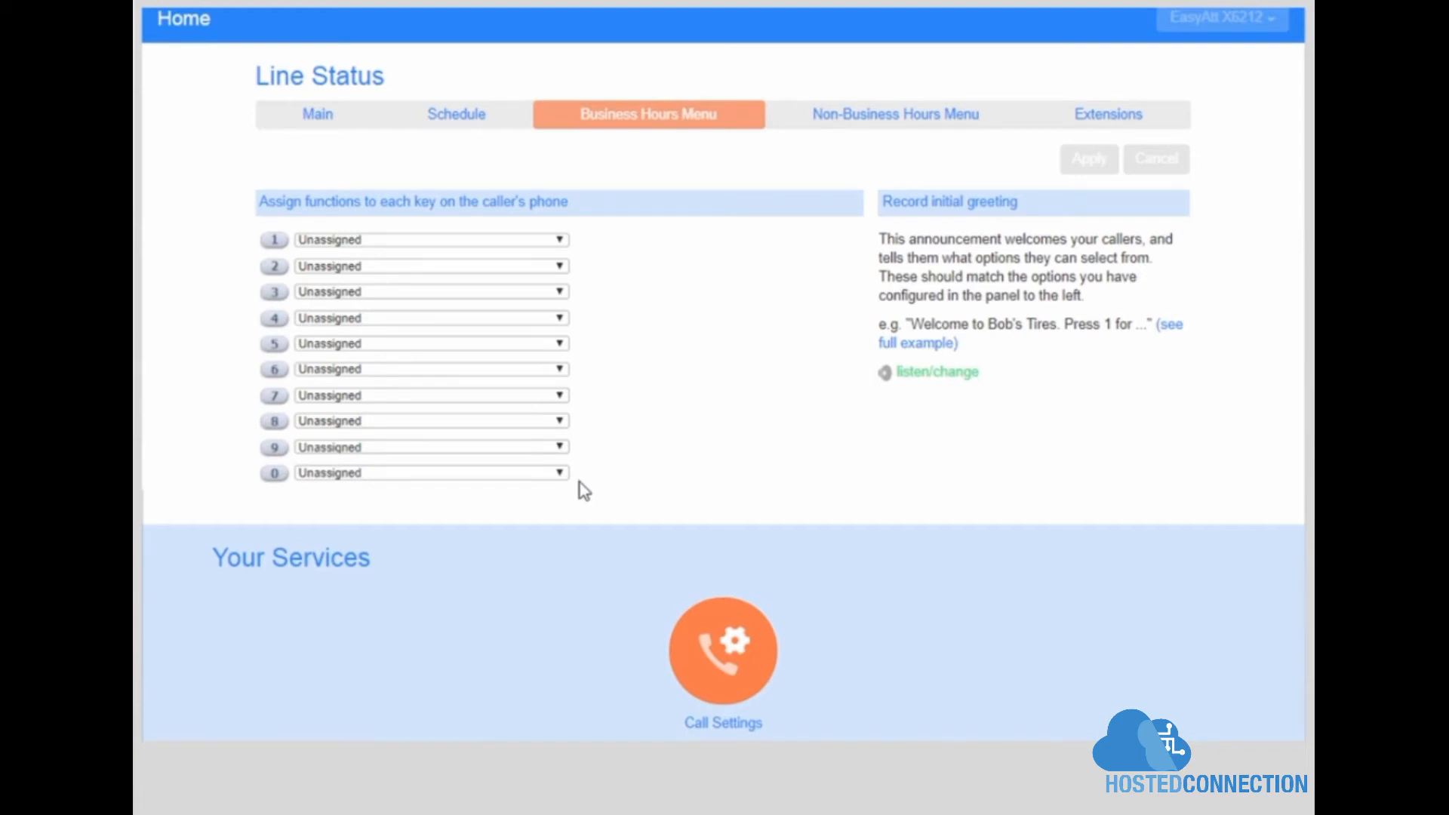
pyautogui.click(559, 240)
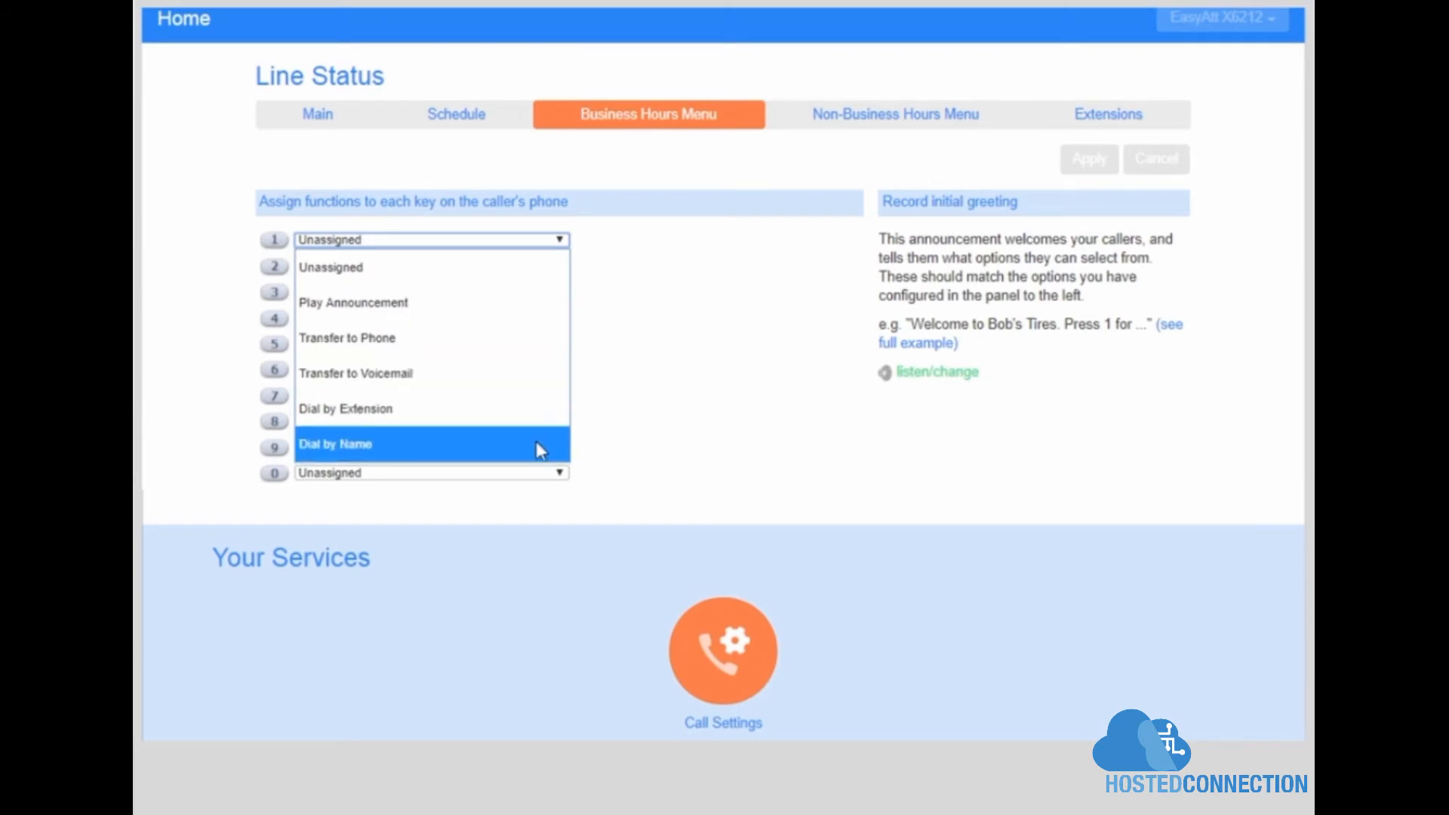
pyautogui.click(645, 460)
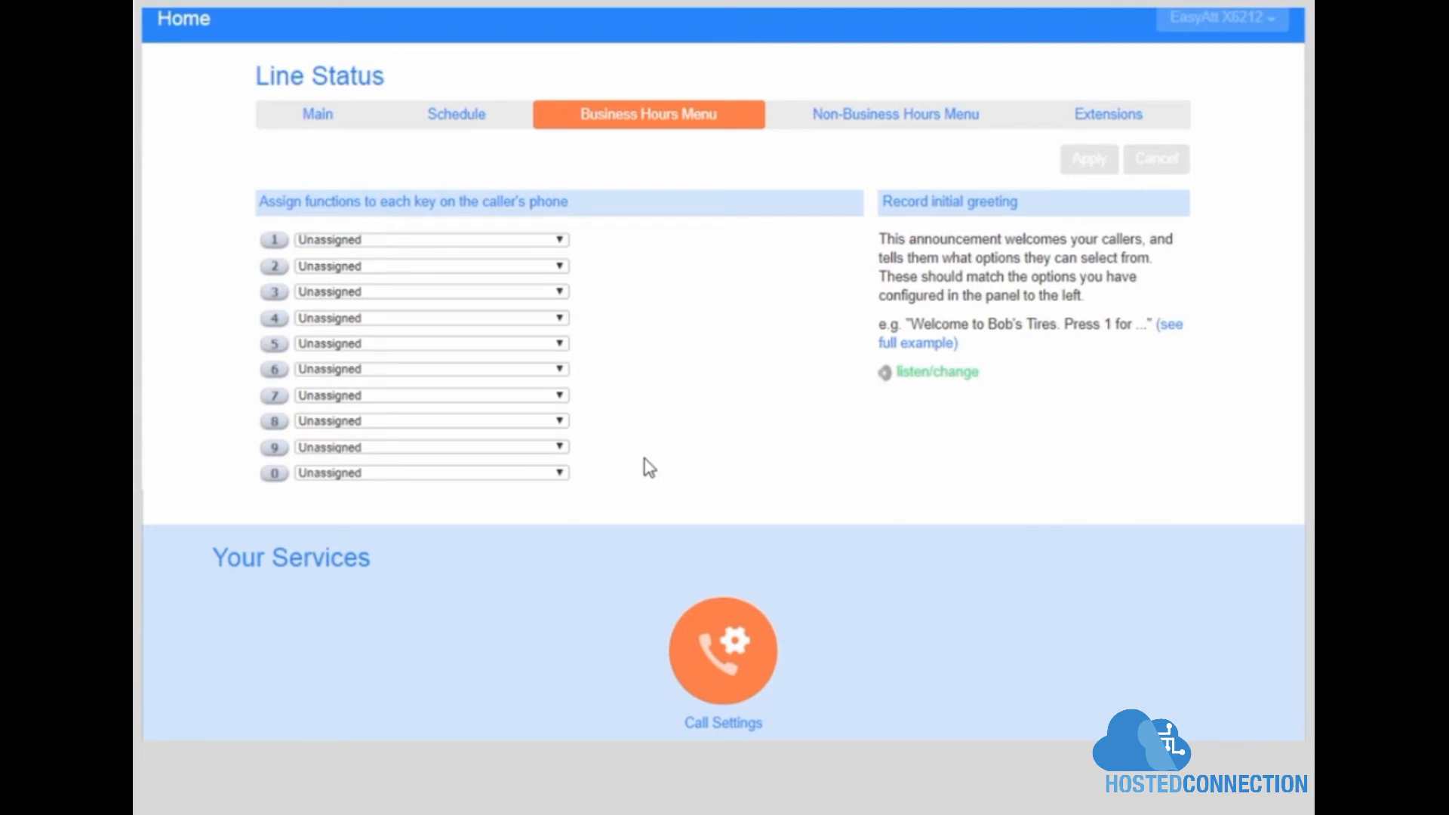
pyautogui.click(565, 296)
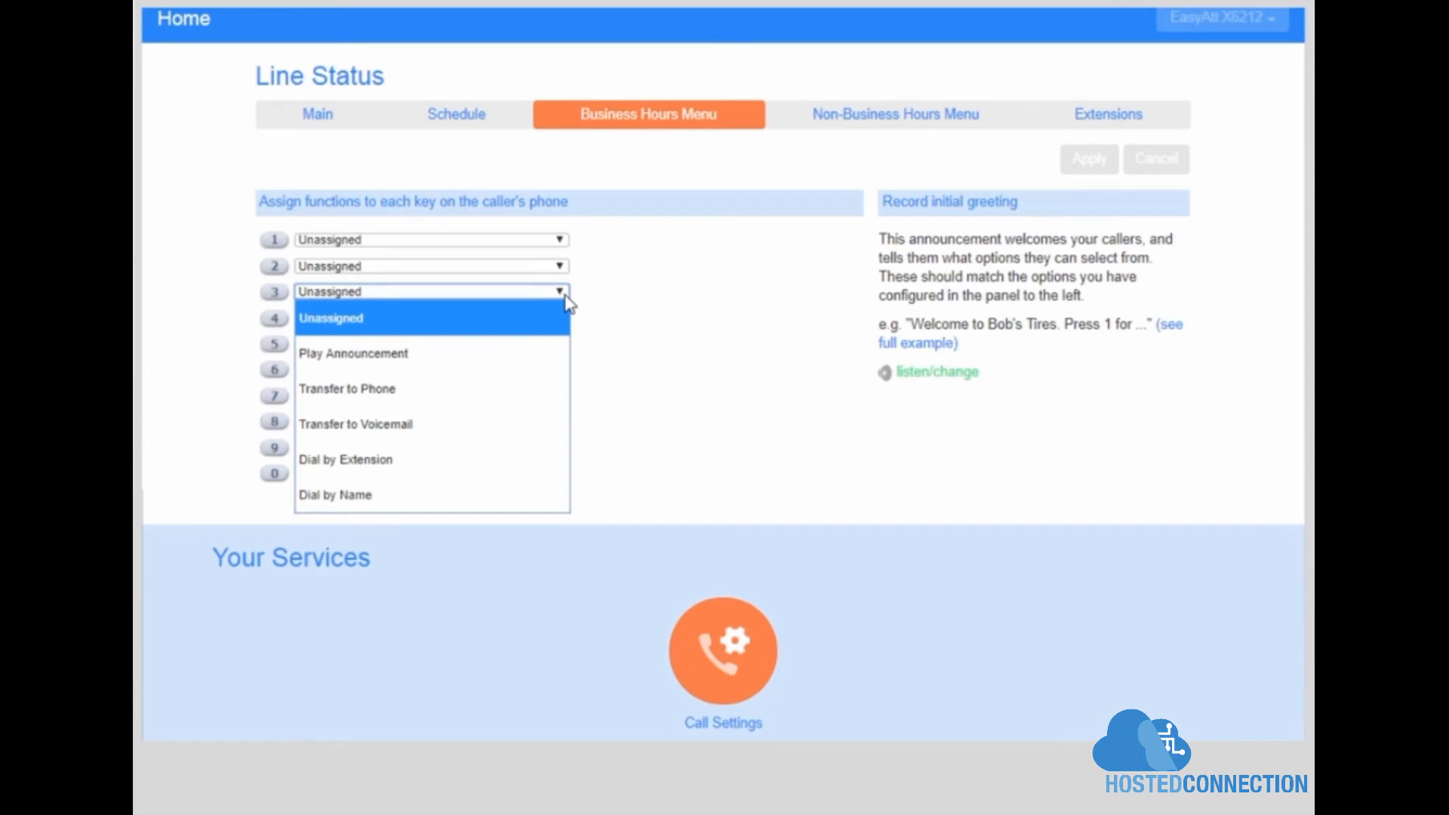
pyautogui.click(533, 386)
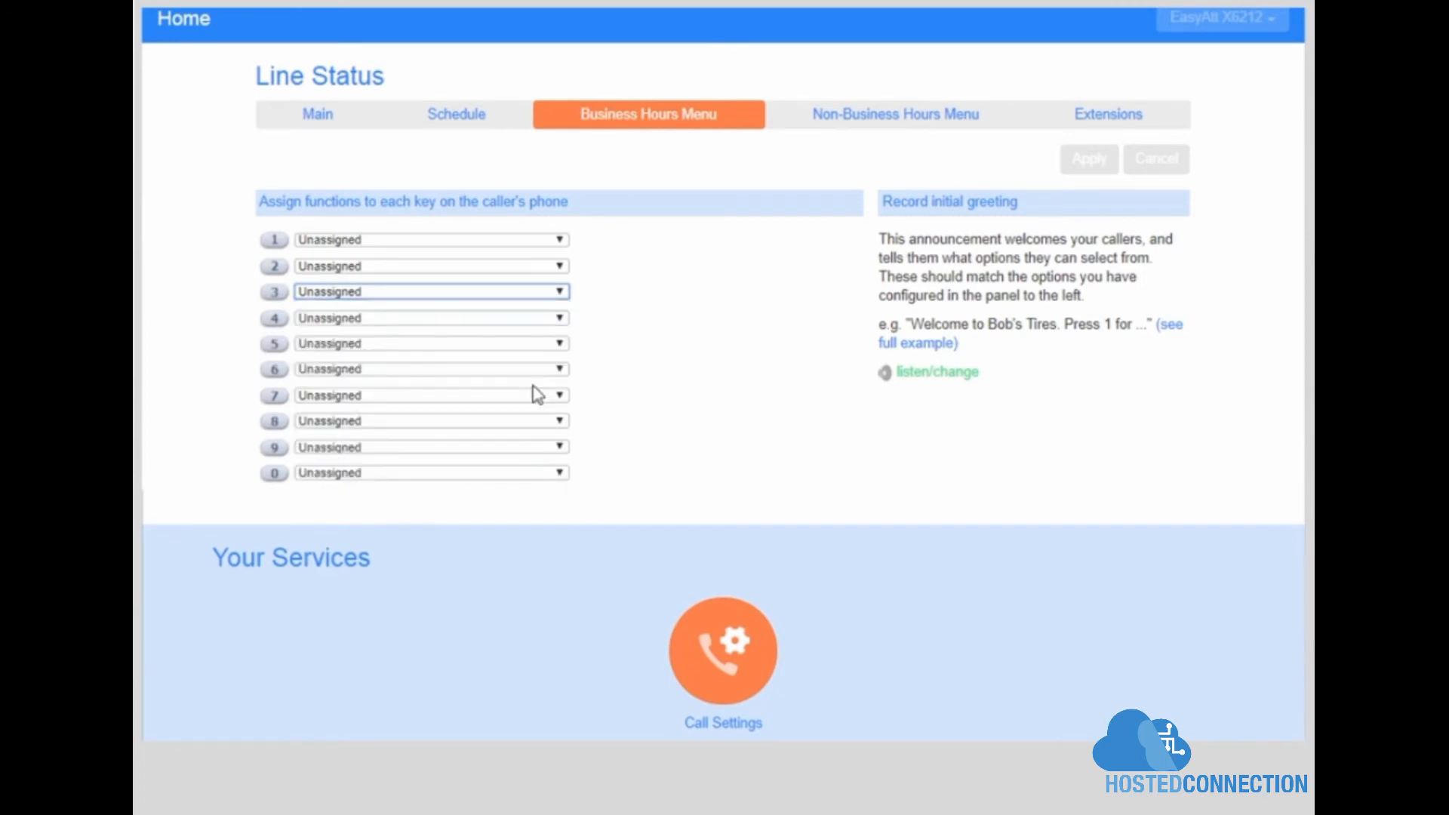
pyautogui.click(669, 293)
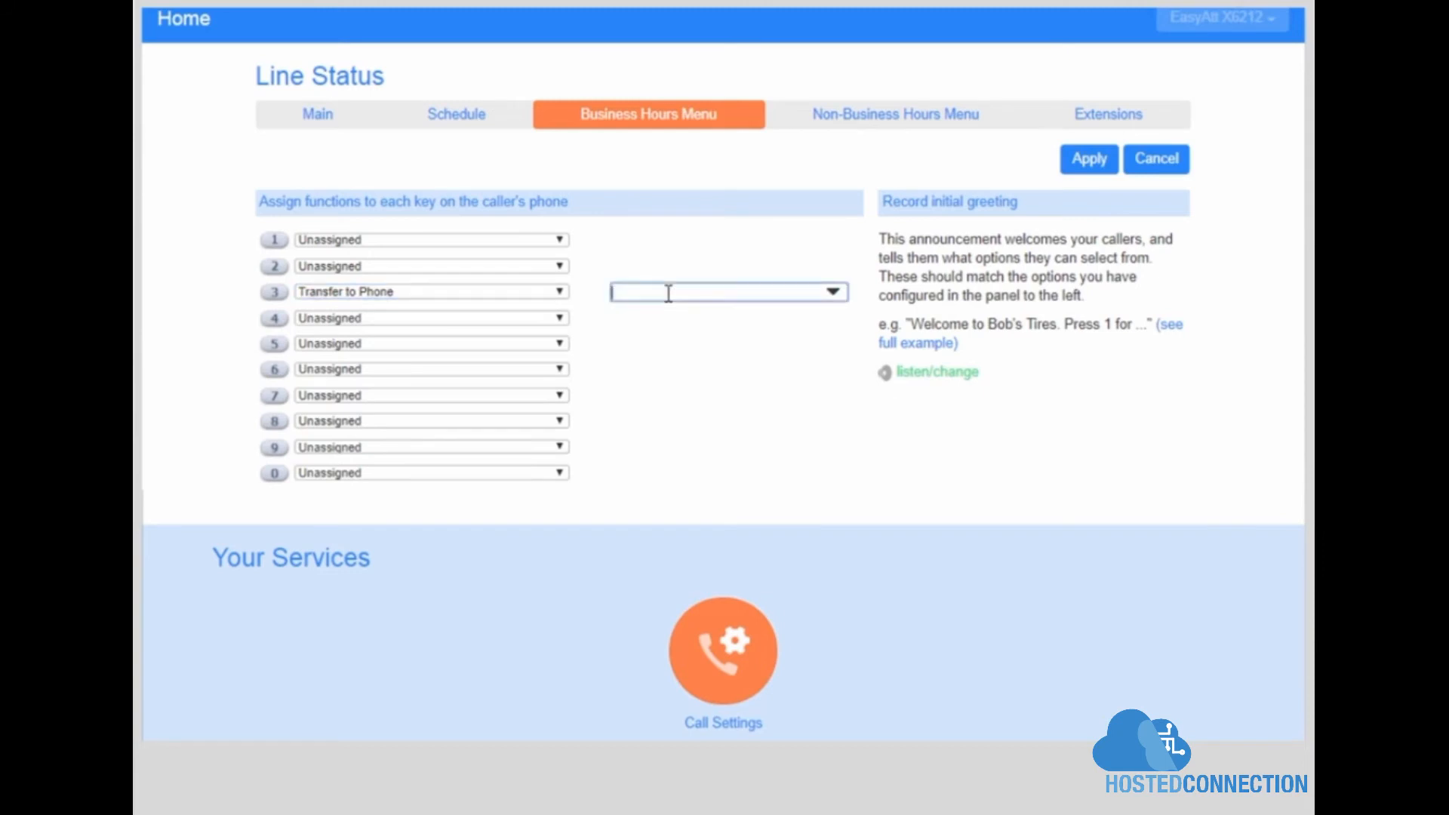
pyautogui.write('2')
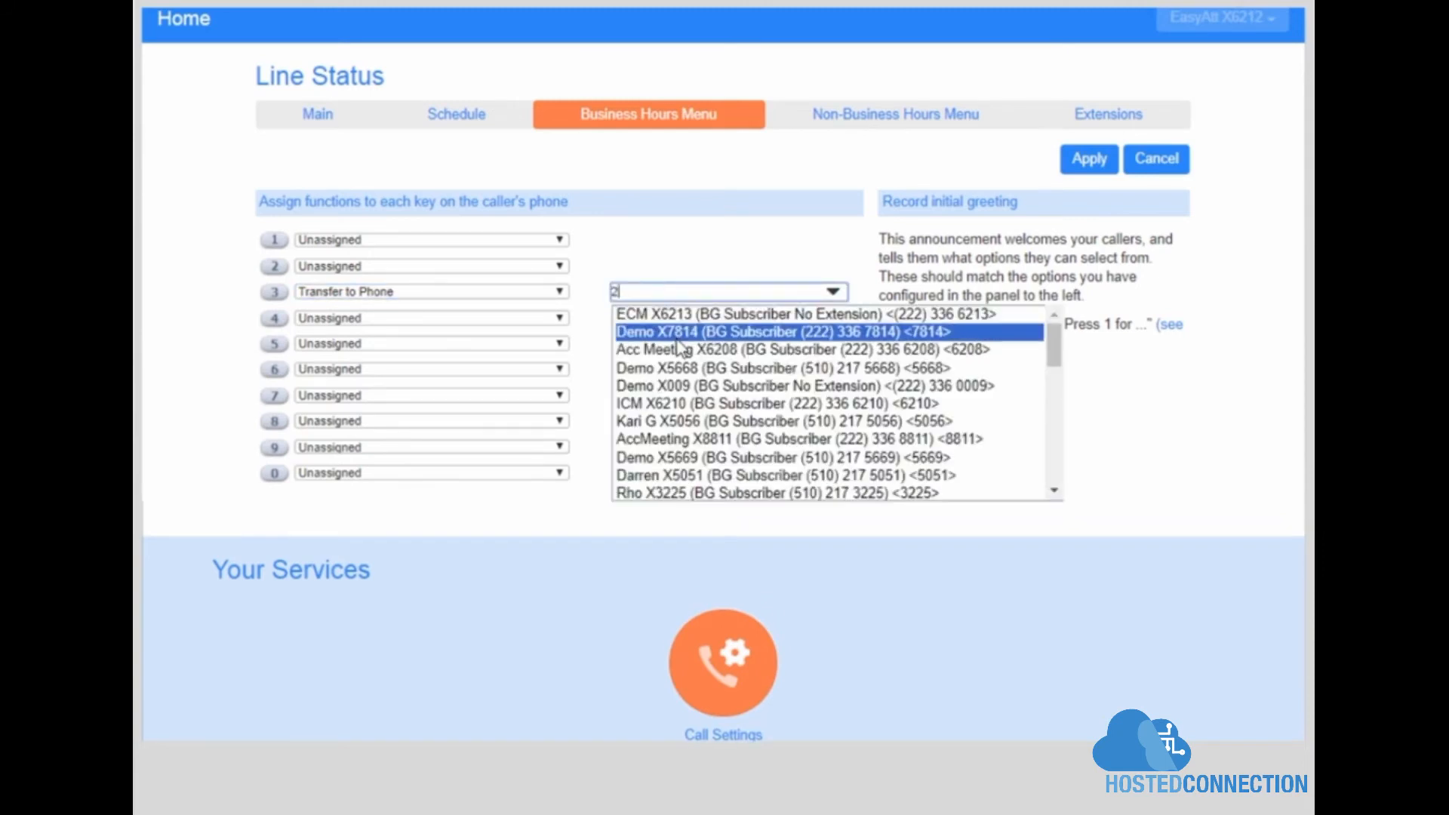
pyautogui.click(677, 336)
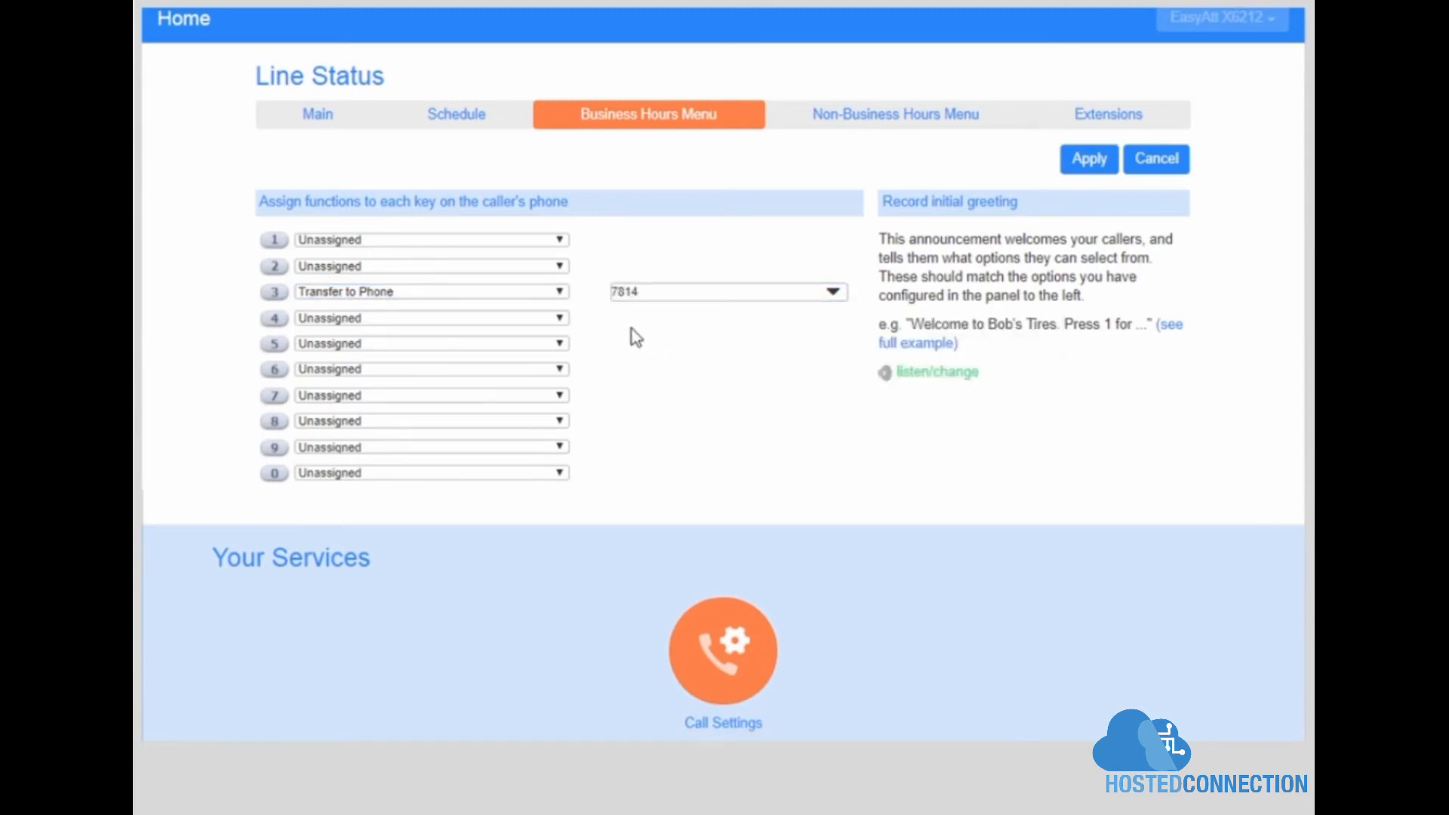
# Step: Set key 4 to Dial by Name, then view the Non-Business Hours Menu
pyautogui.click(562, 318)
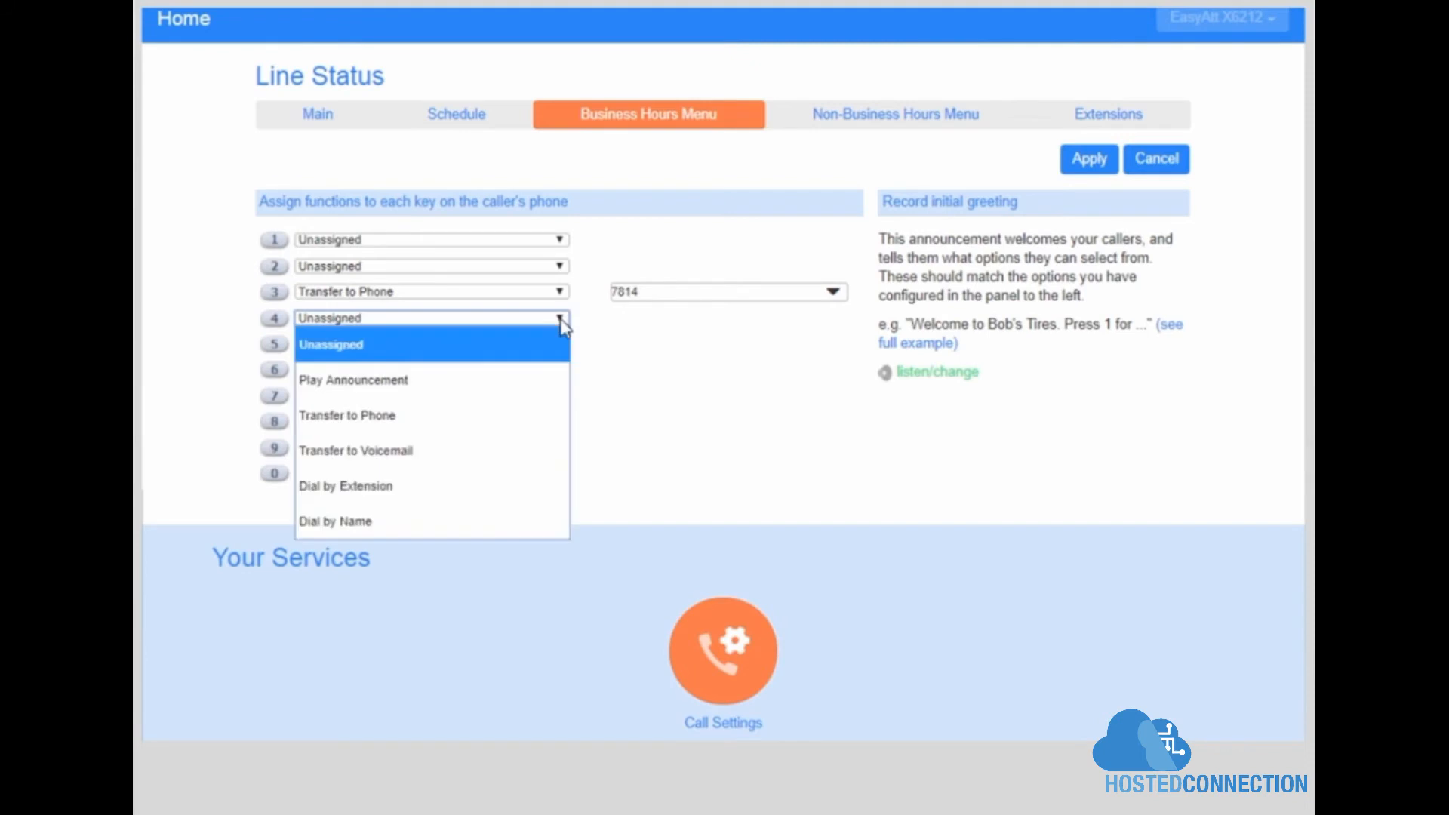
pyautogui.click(471, 521)
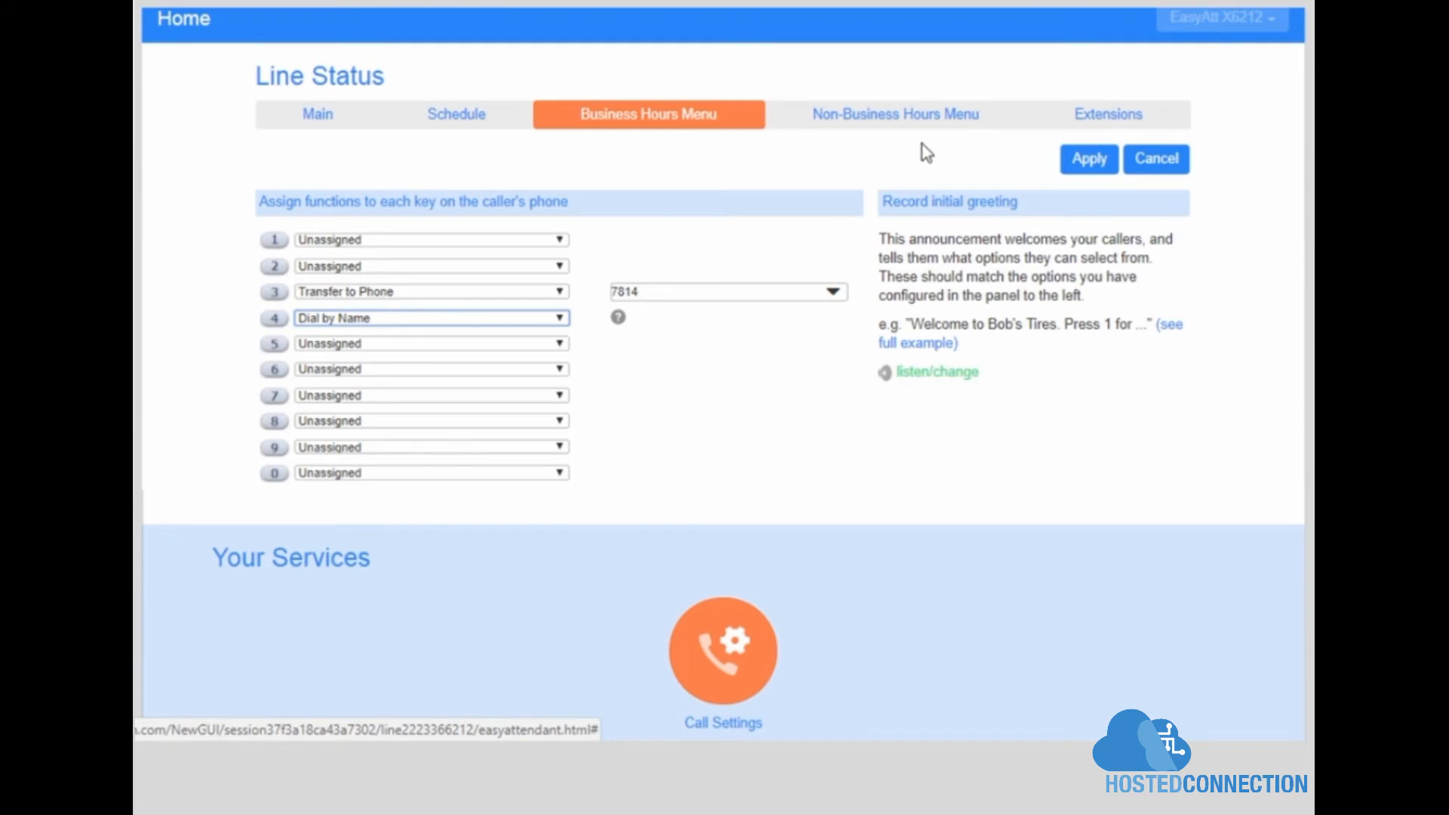
pyautogui.click(898, 115)
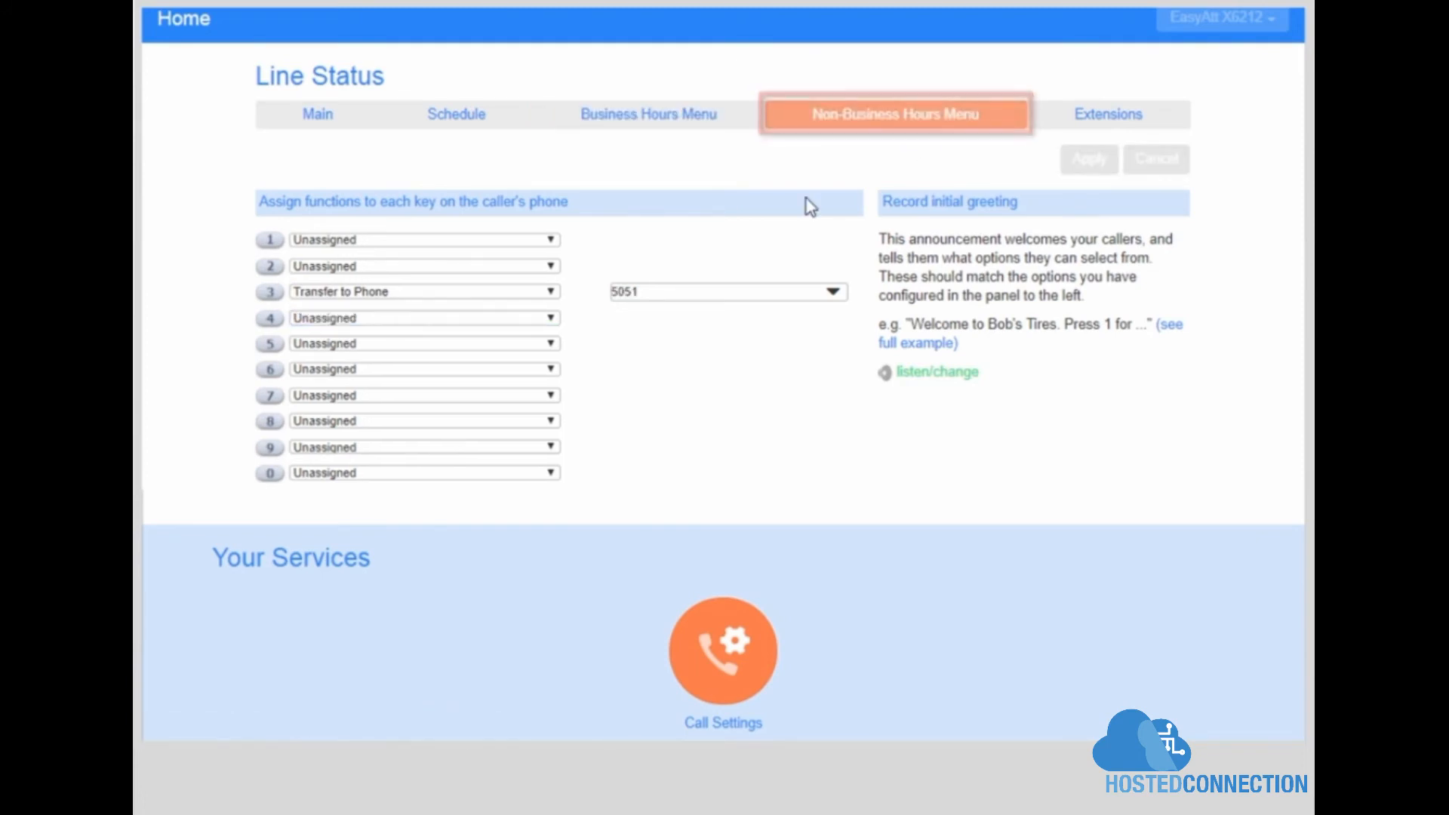
# Step: Turn the Easy Attendant off from its Main settings
pyautogui.click(309, 121)
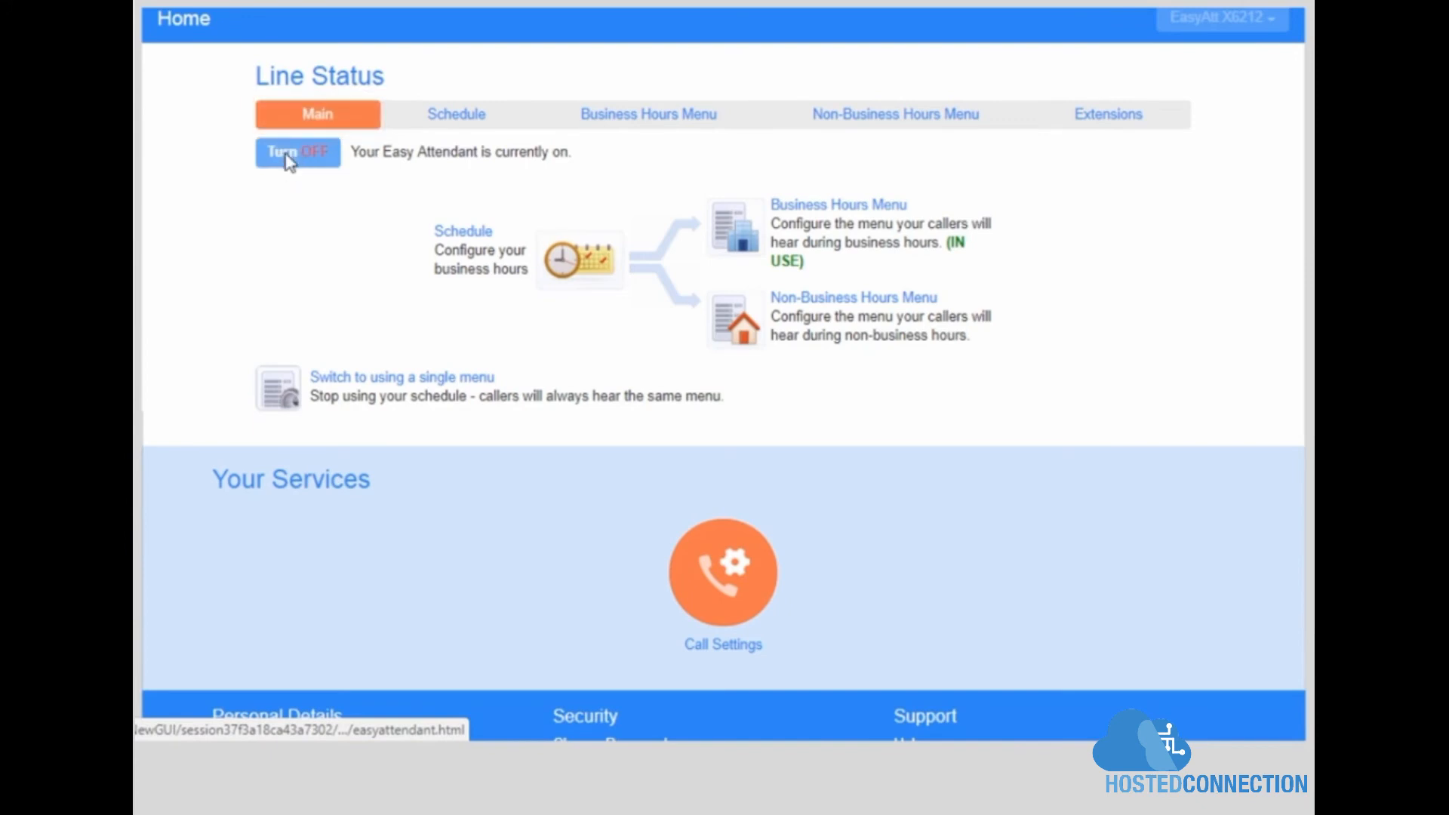
pyautogui.click(318, 157)
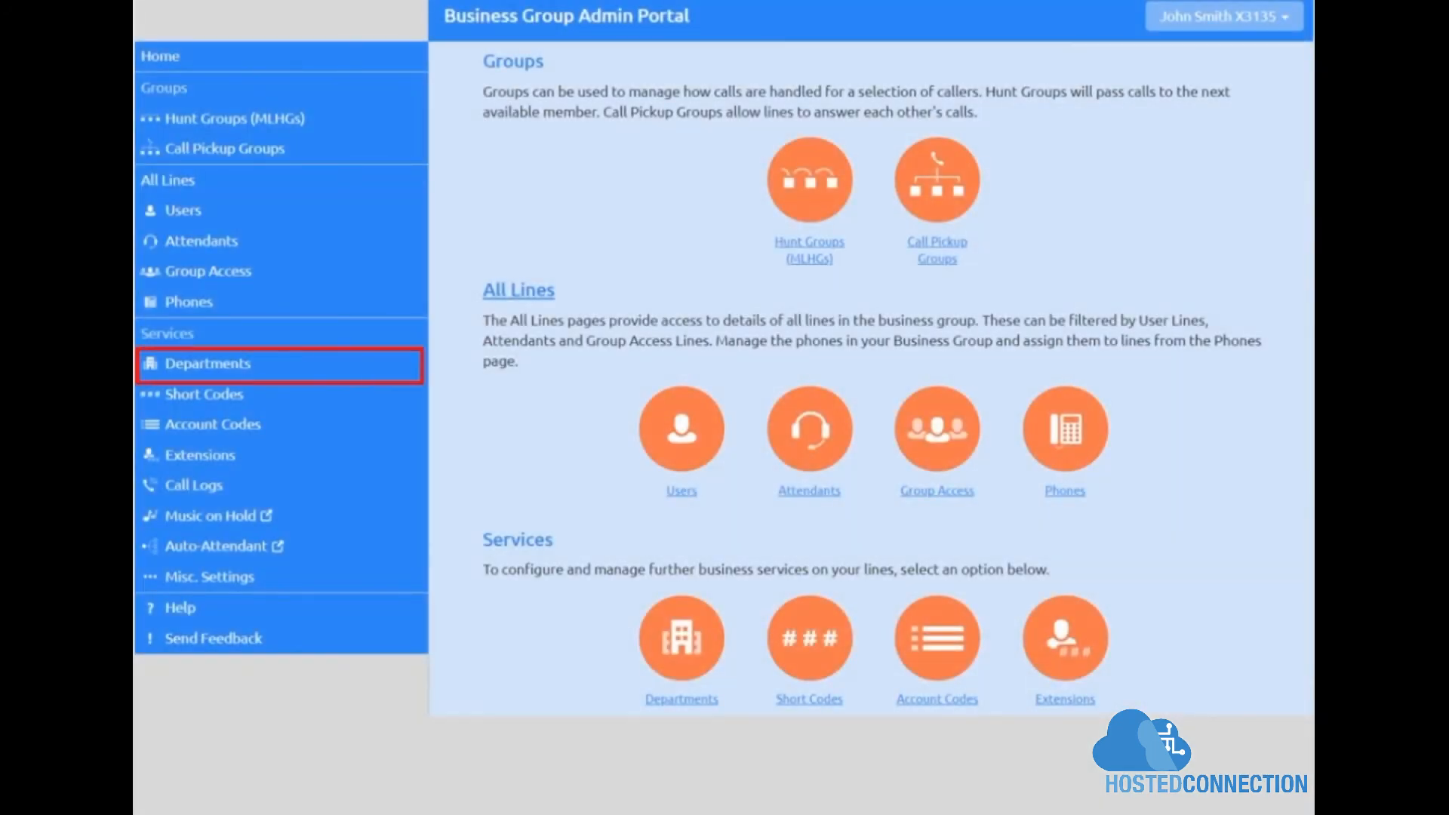
# Step: Add a department named 'Customer Service' with Business Dev as its parent
pyautogui.click(238, 369)
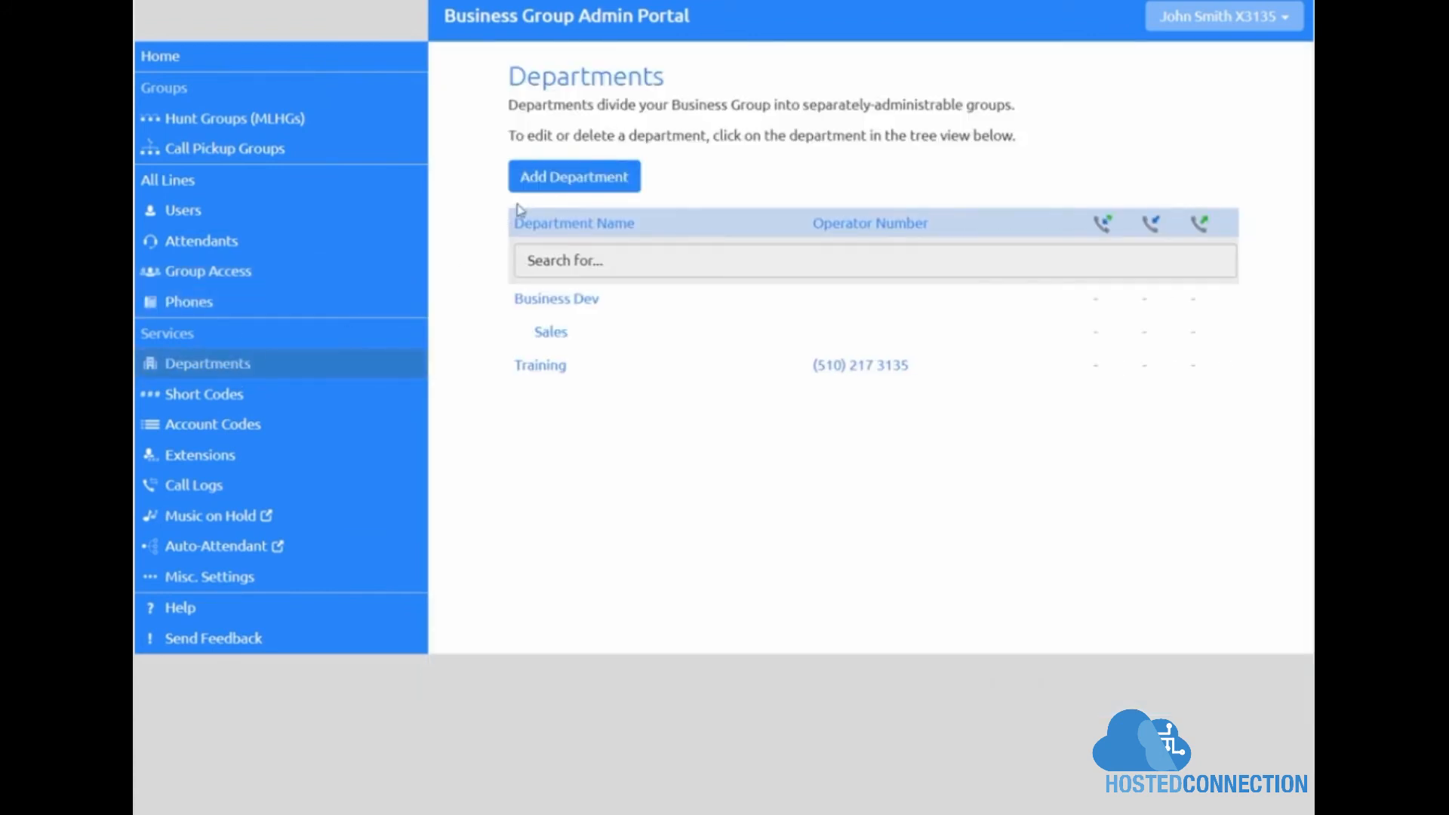
pyautogui.click(553, 181)
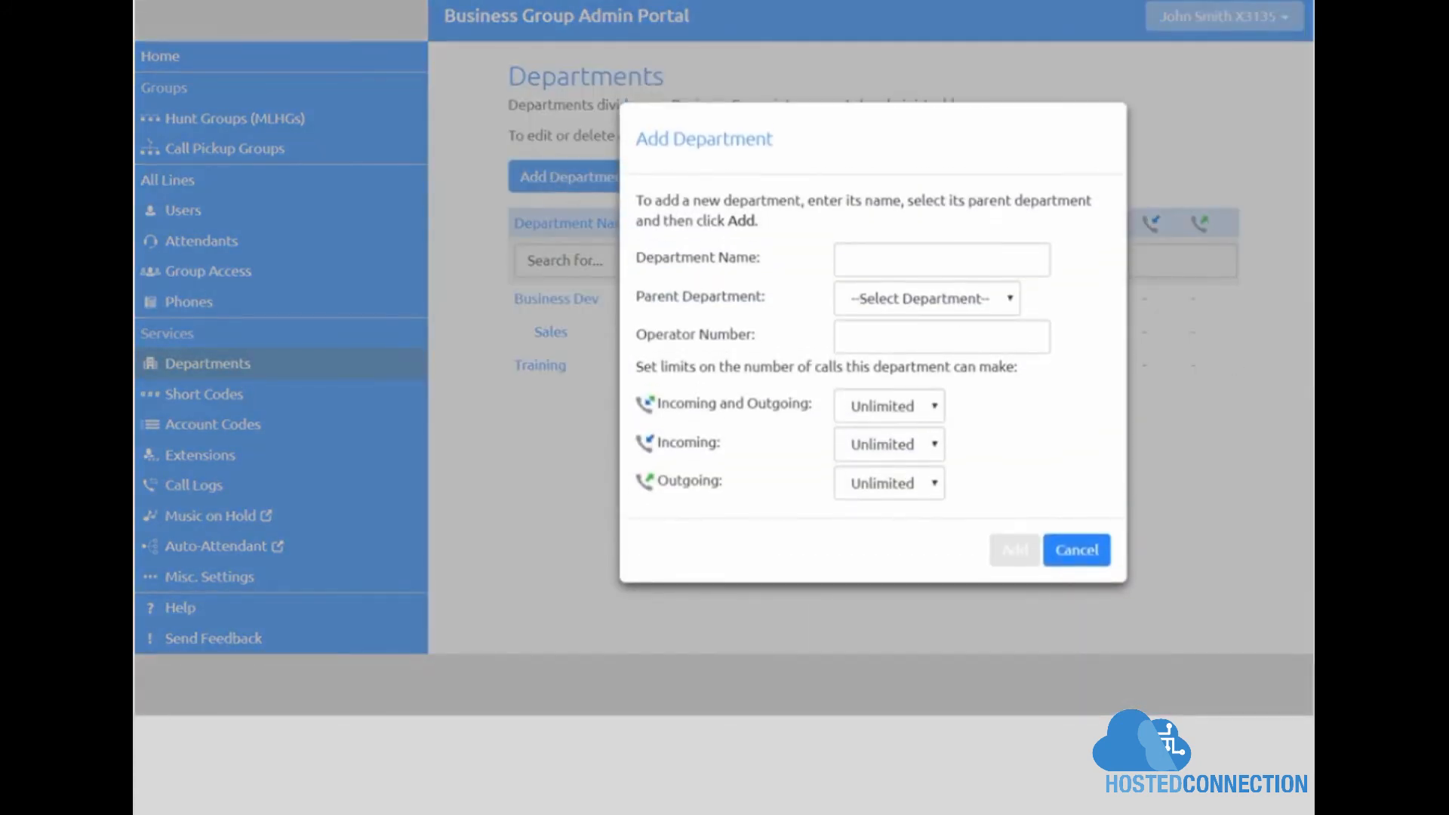
pyautogui.click(942, 260)
pyautogui.write('Customer Service')
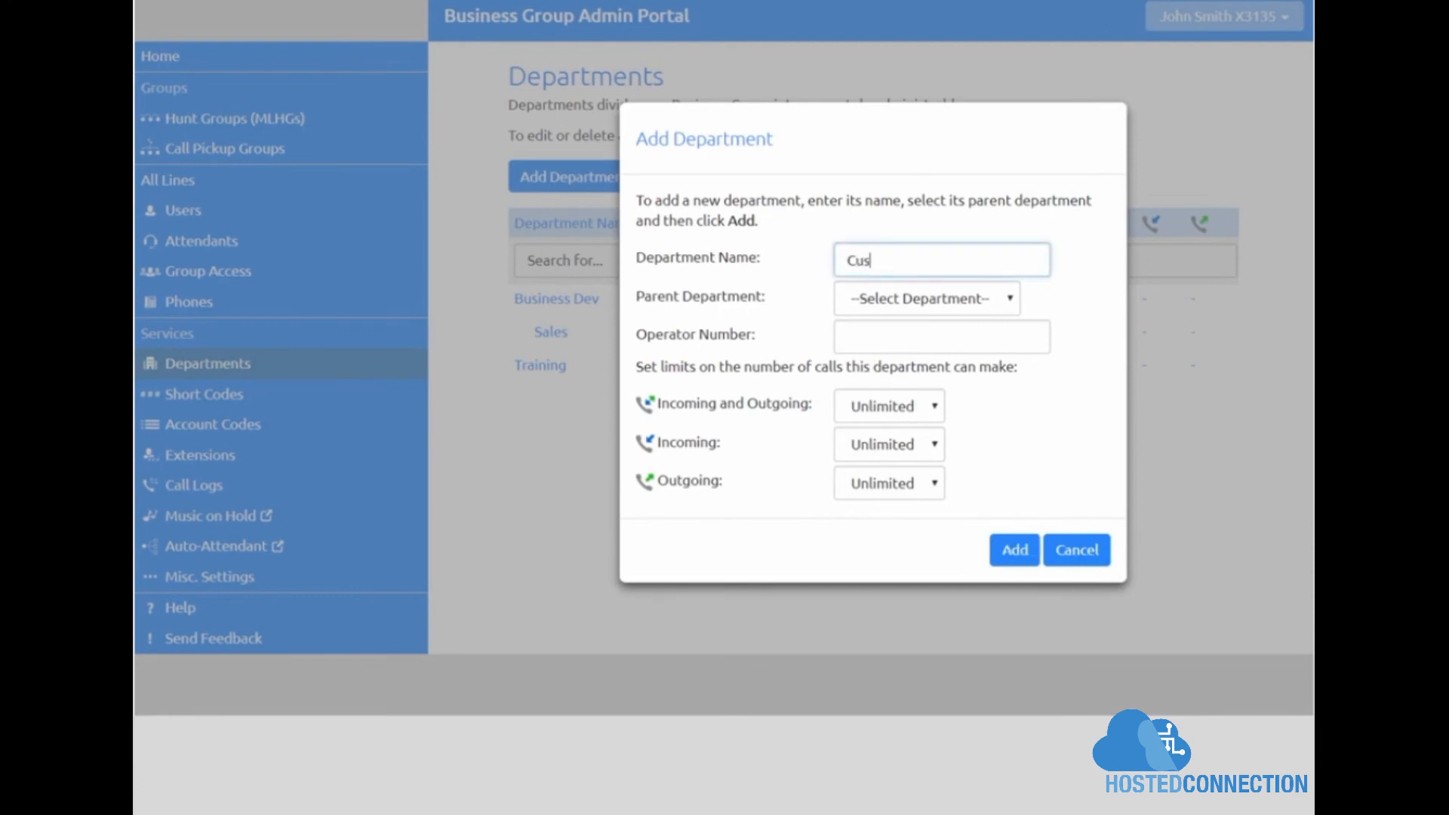
pyautogui.click(1010, 298)
pyautogui.click(998, 392)
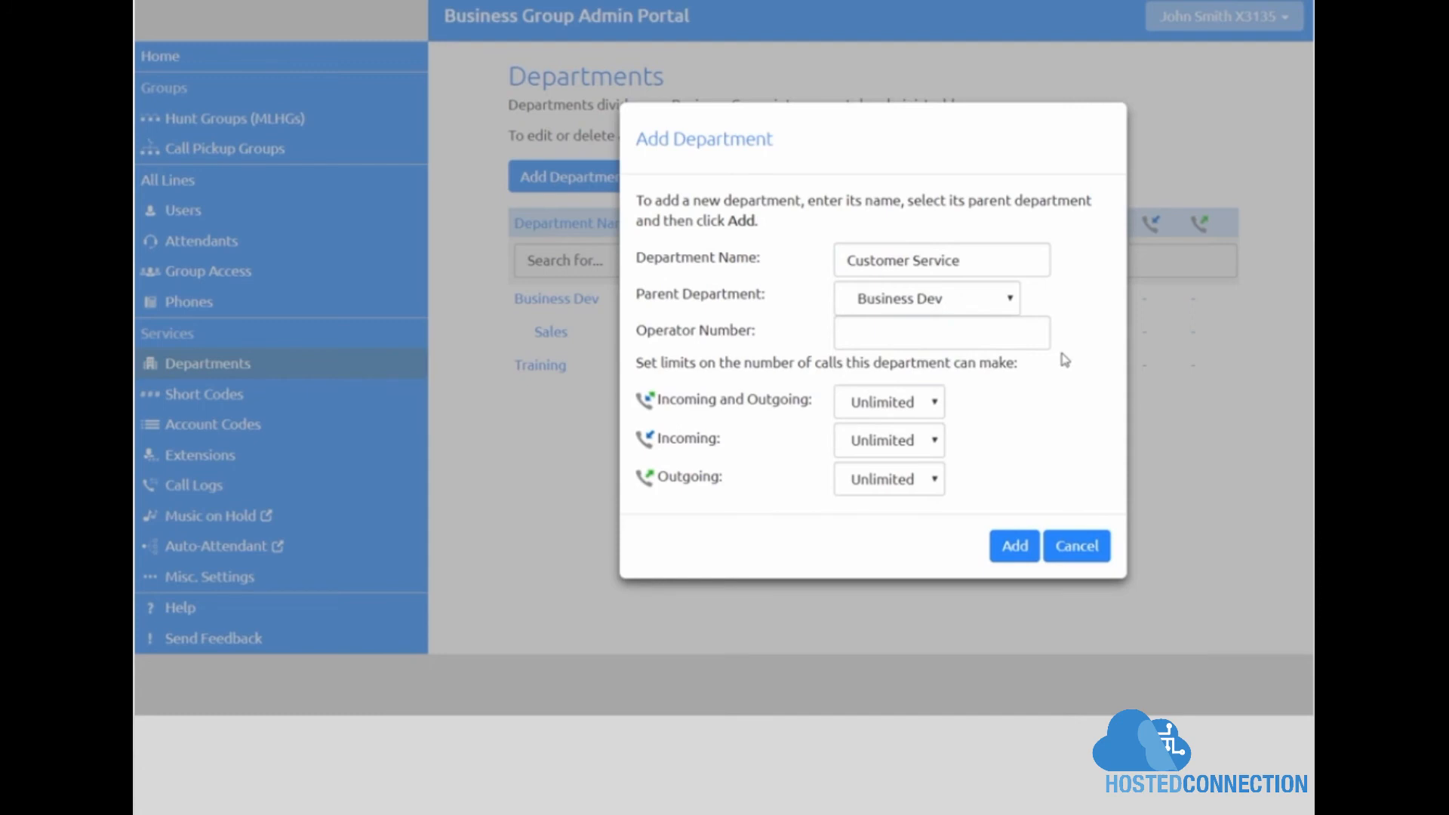
pyautogui.click(1026, 551)
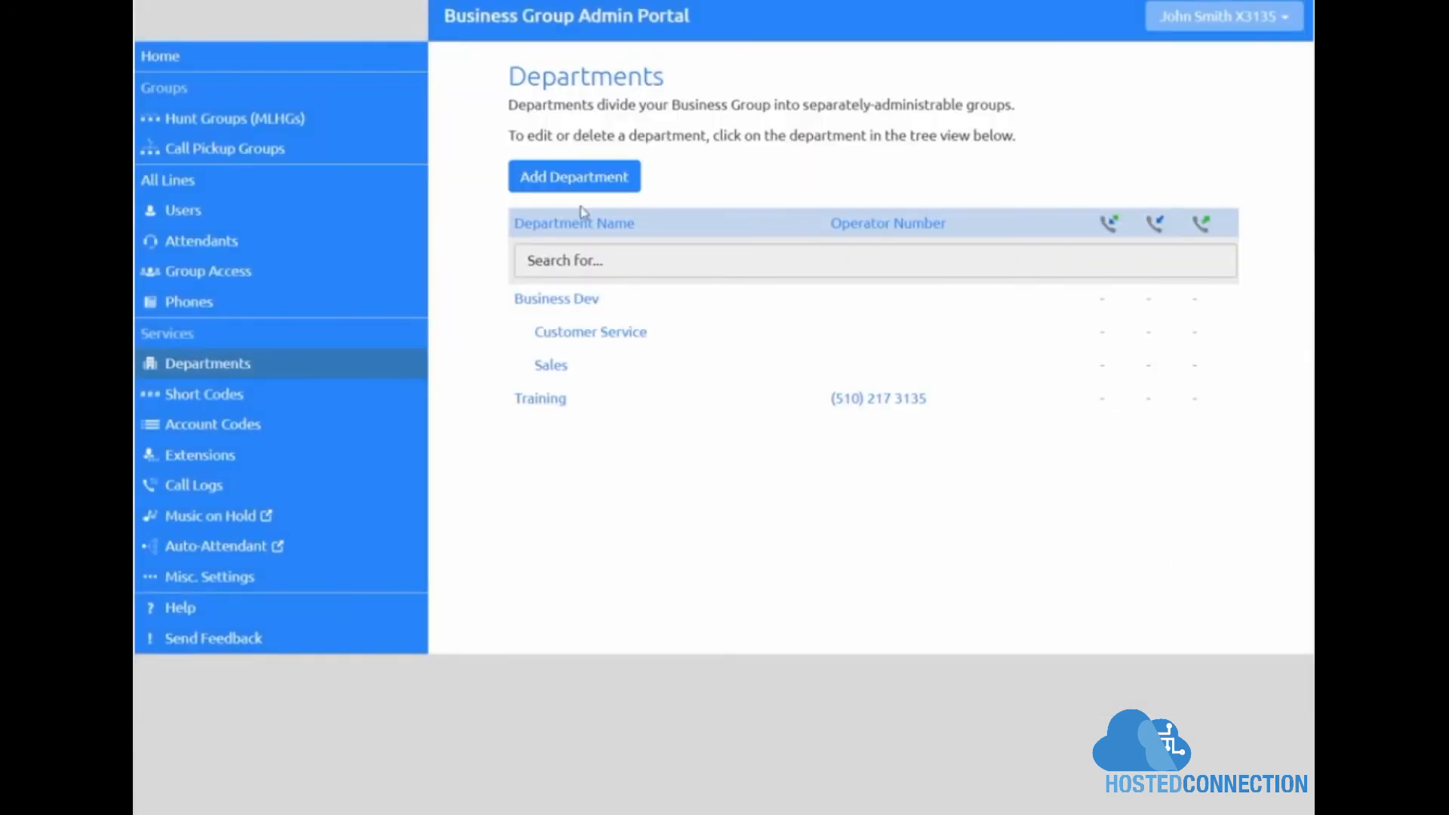
pyautogui.click(356, 189)
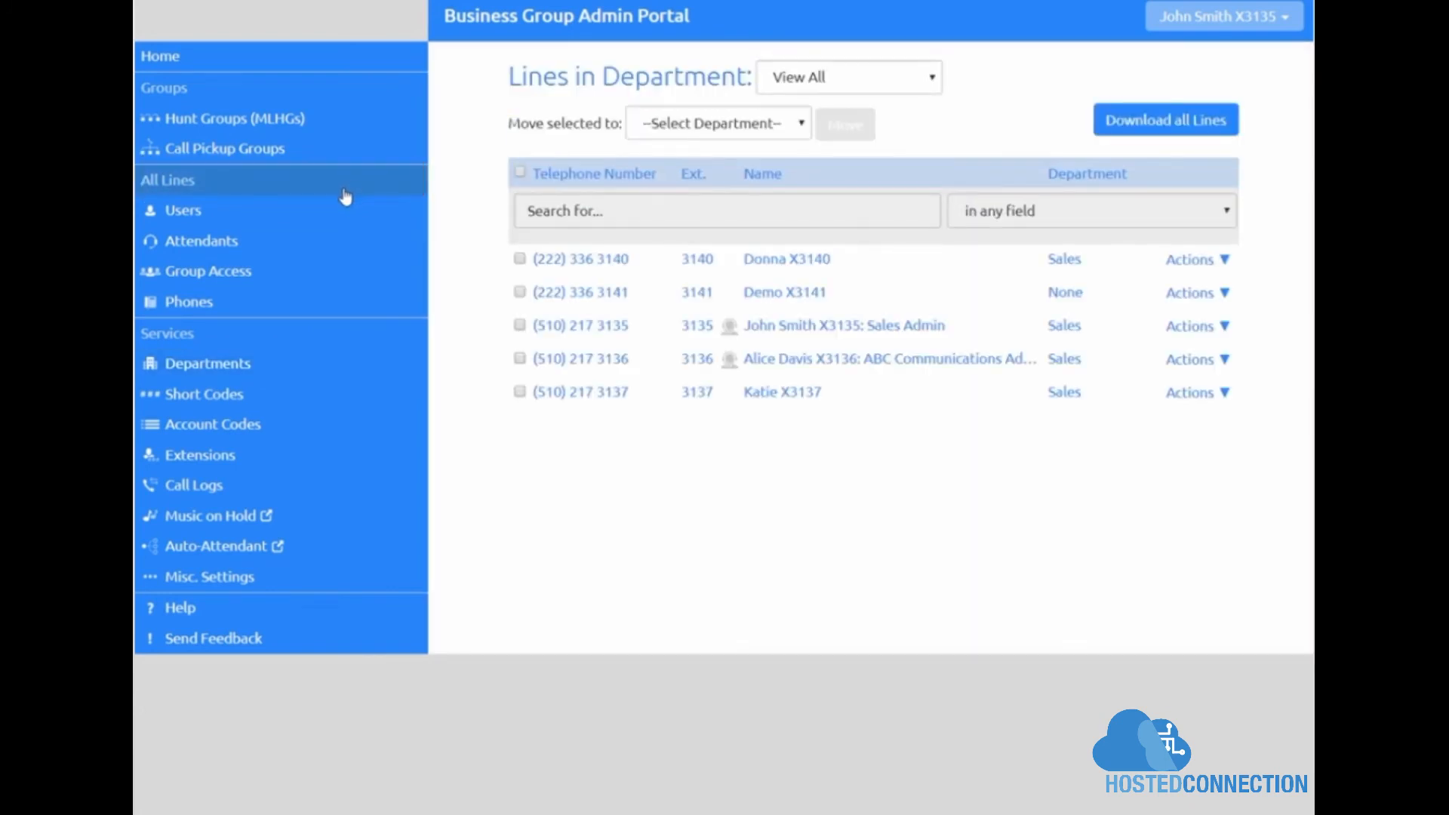
# Step: Move the lines with extensions 3135 and 3136 into the Customer Service department
pyautogui.click(520, 325)
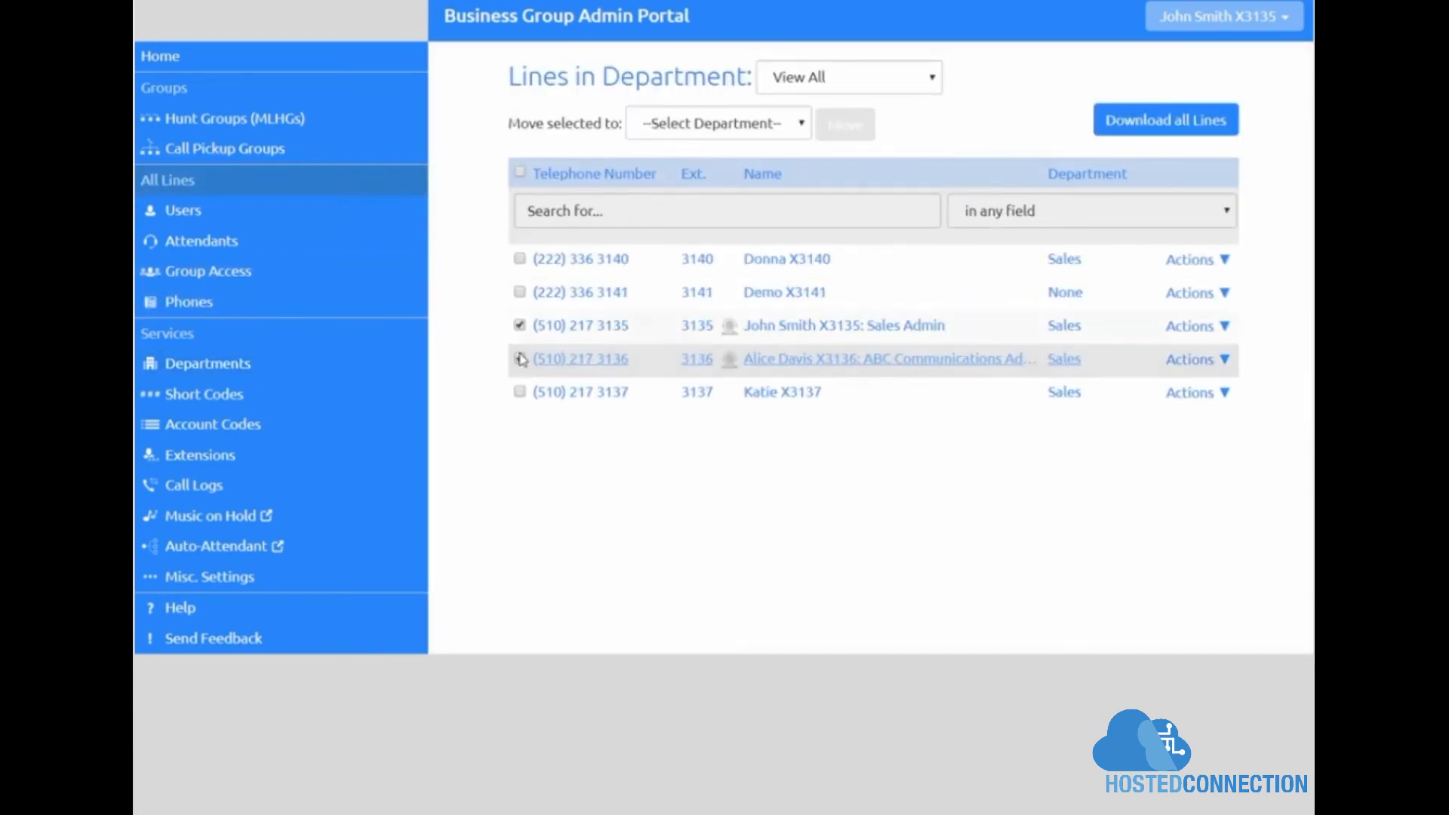
pyautogui.click(520, 359)
pyautogui.click(803, 128)
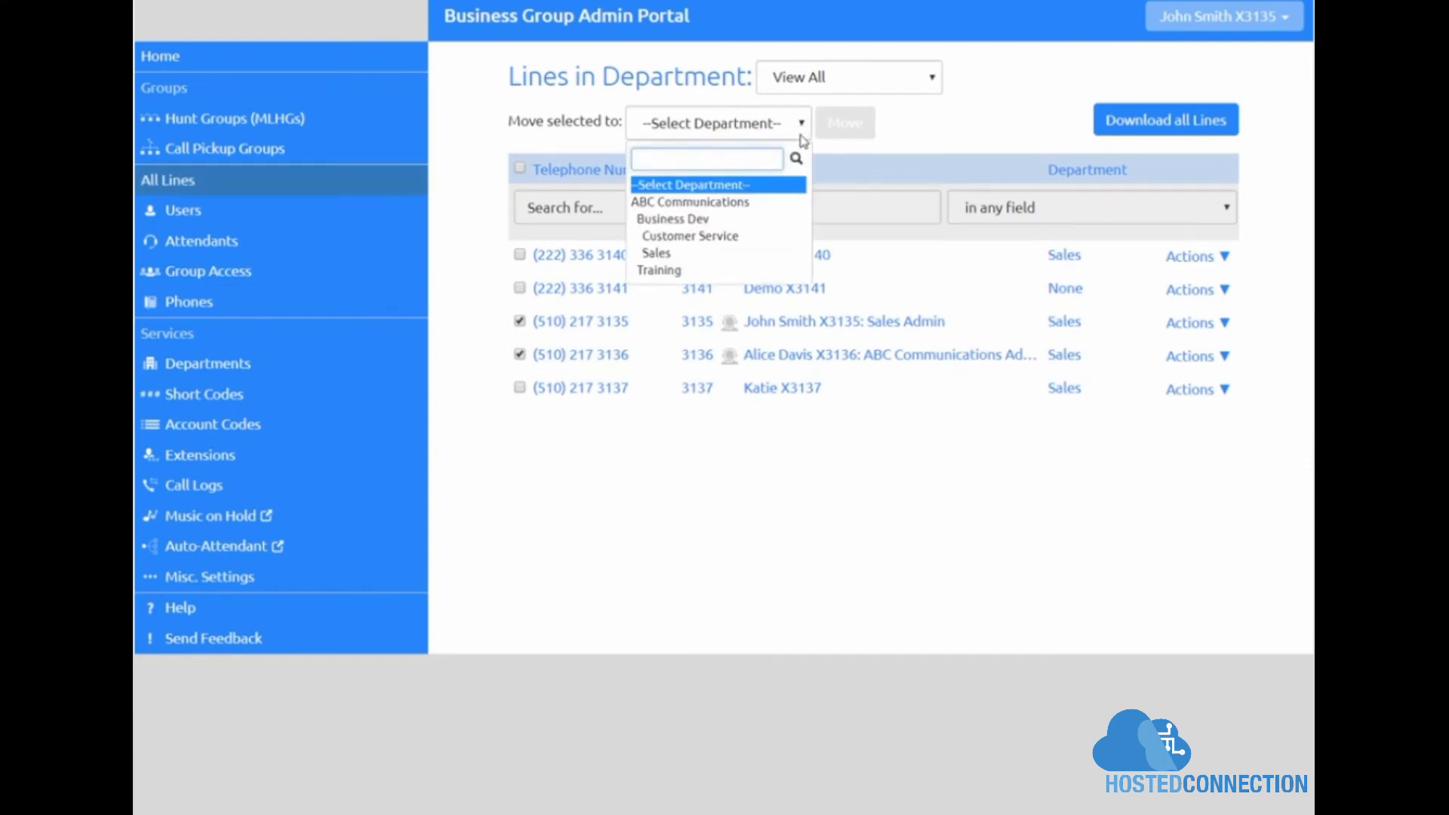
pyautogui.click(790, 238)
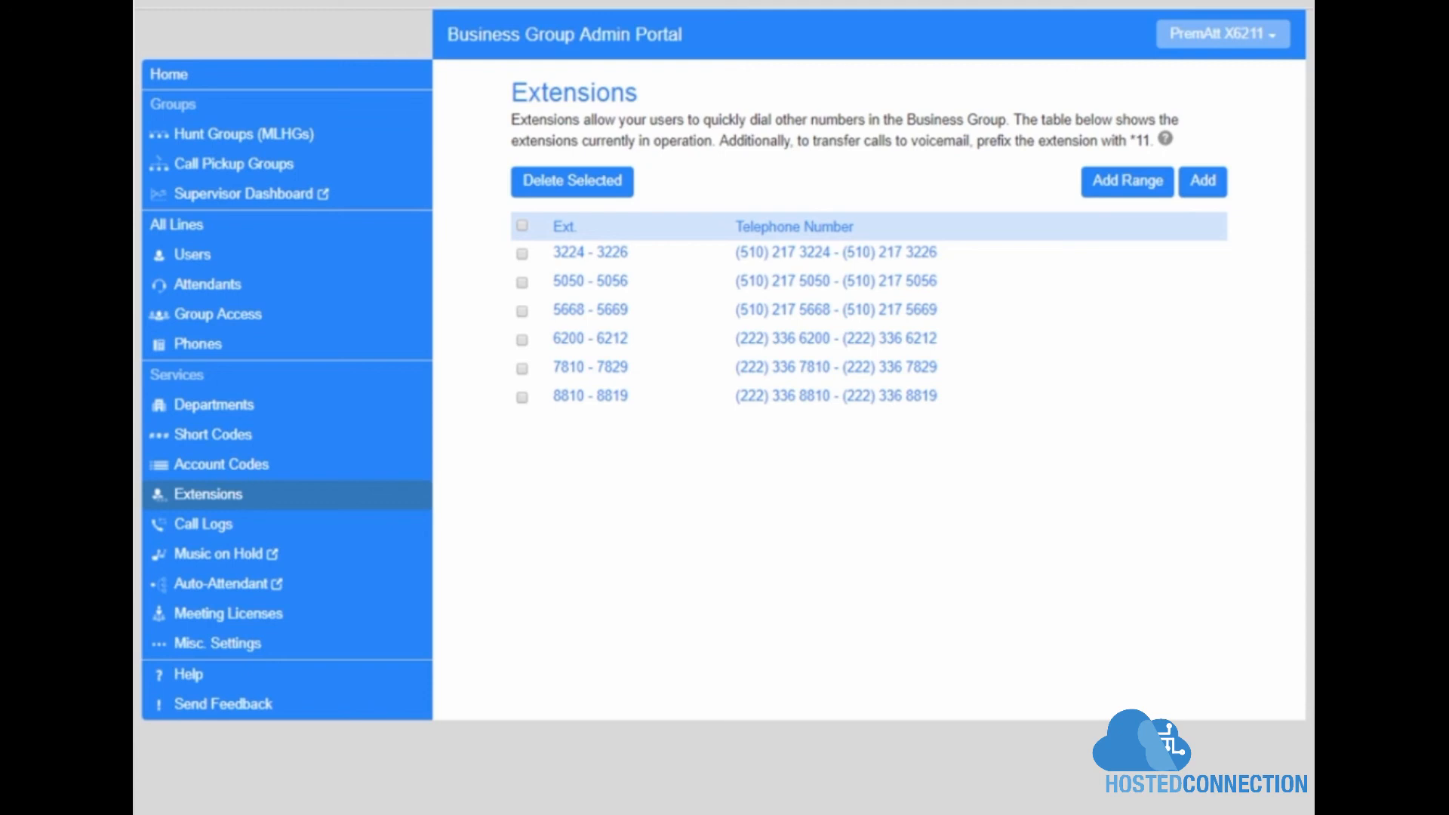
# Step: Add single extension 2112 with its telephone number
pyautogui.click(1206, 187)
pyautogui.click(872, 277)
pyautogui.write('2112')
pyautogui.click(918, 298)
pyautogui.write('2221234565')
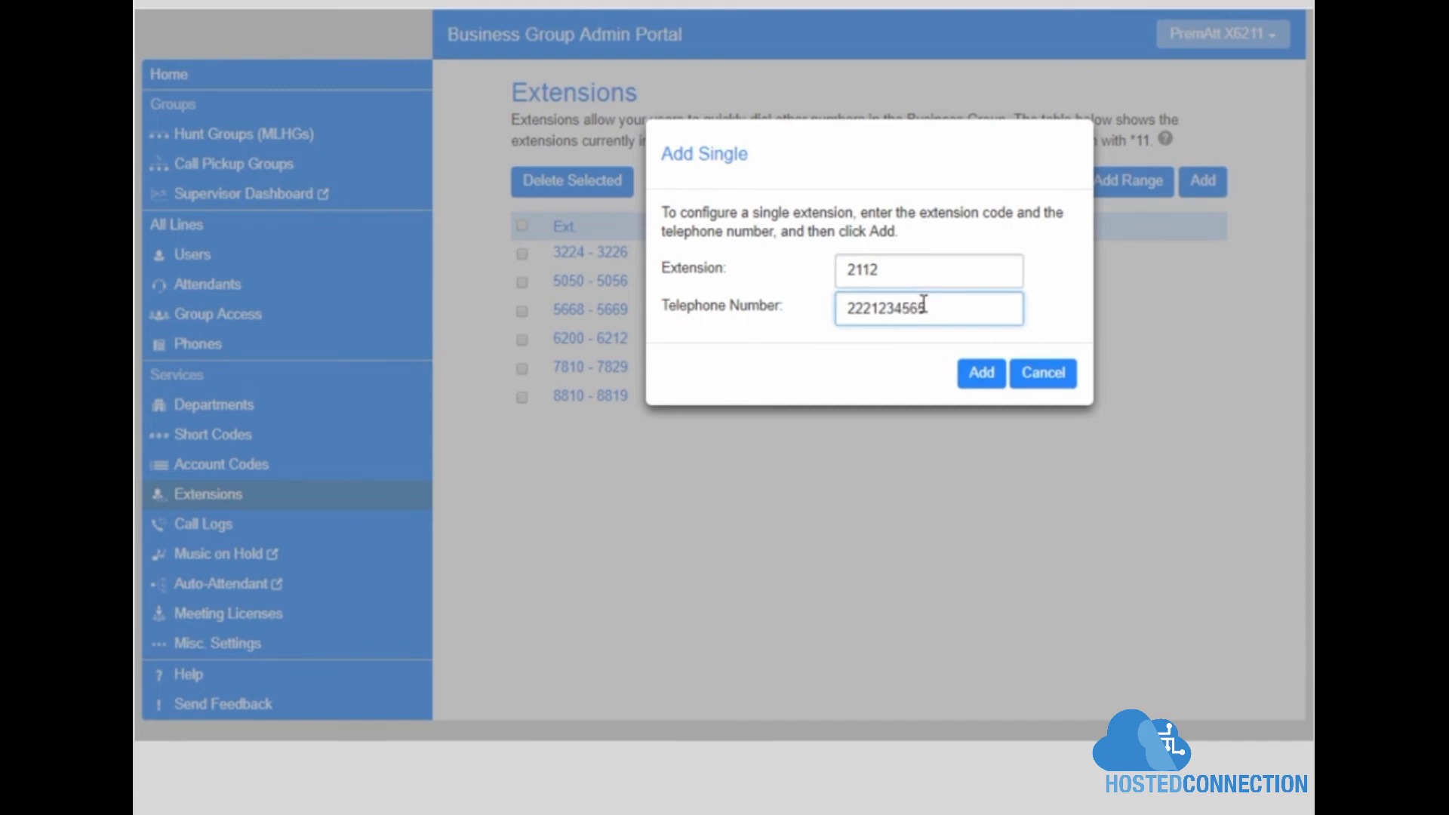
pyautogui.click(982, 372)
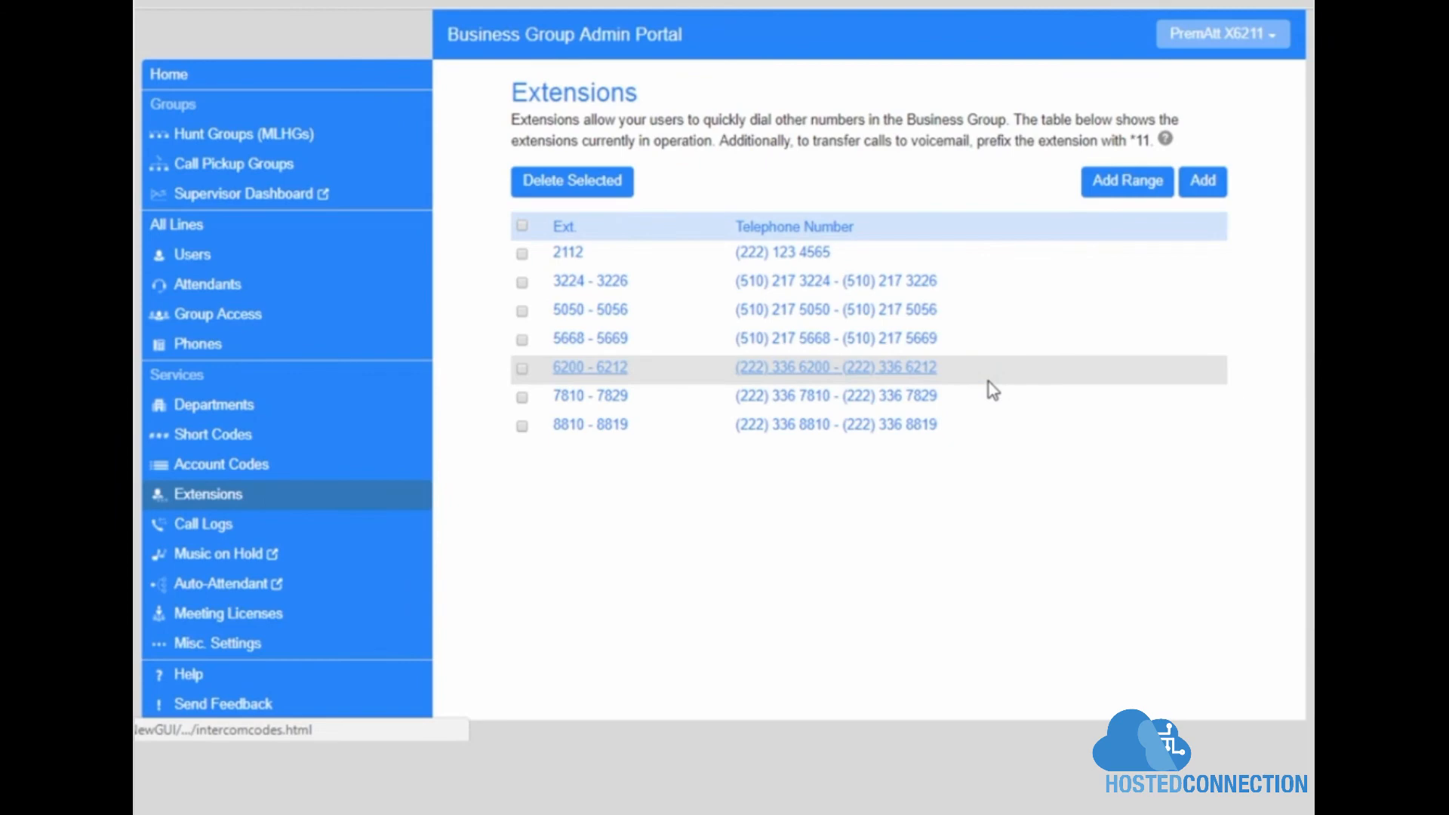
# Step: Add the extension range 2001–2010 with its starting telephone number
pyautogui.click(1132, 189)
pyautogui.click(884, 287)
pyautogui.write('2001')
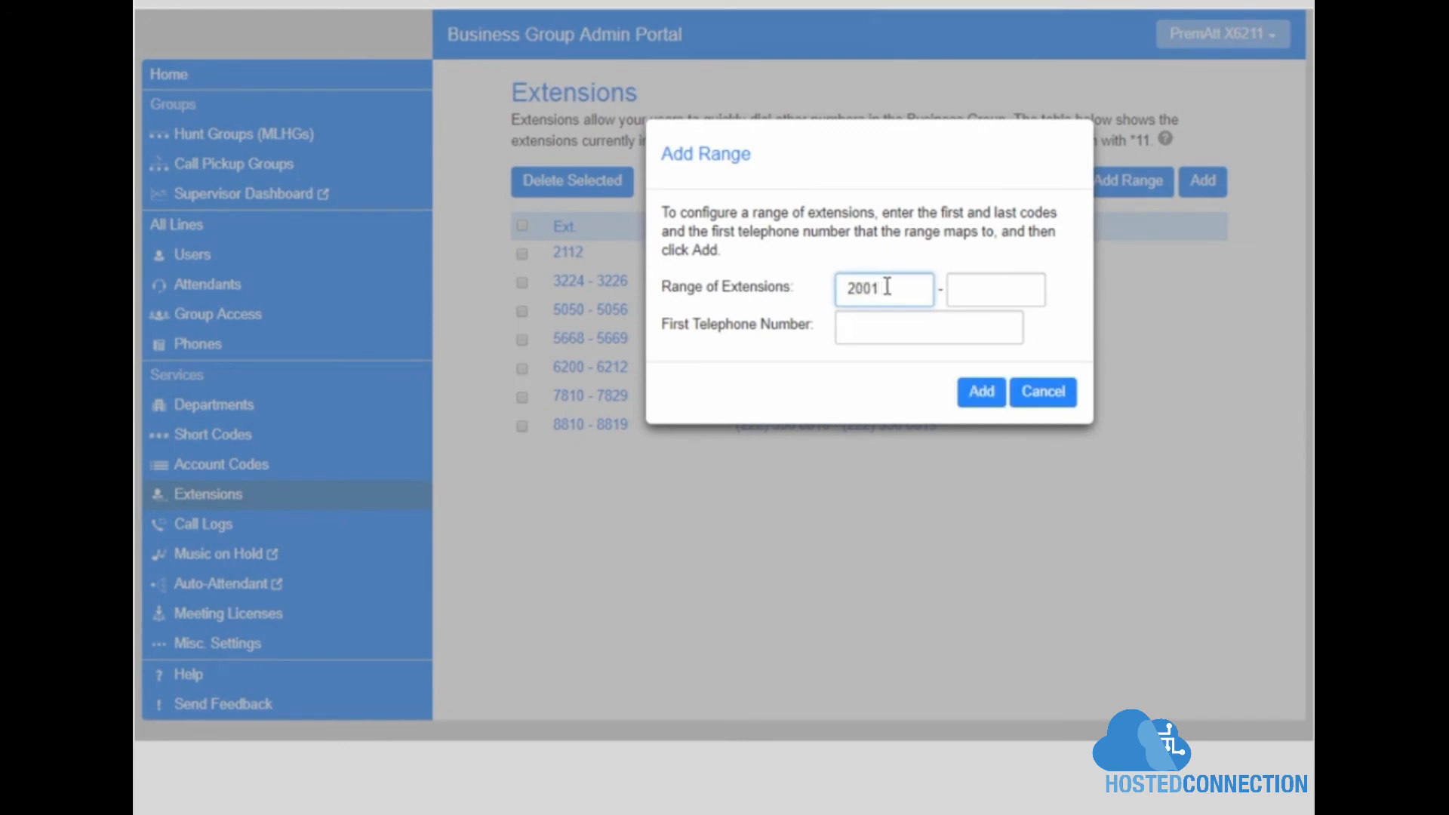
pyautogui.click(989, 287)
pyautogui.write('2010')
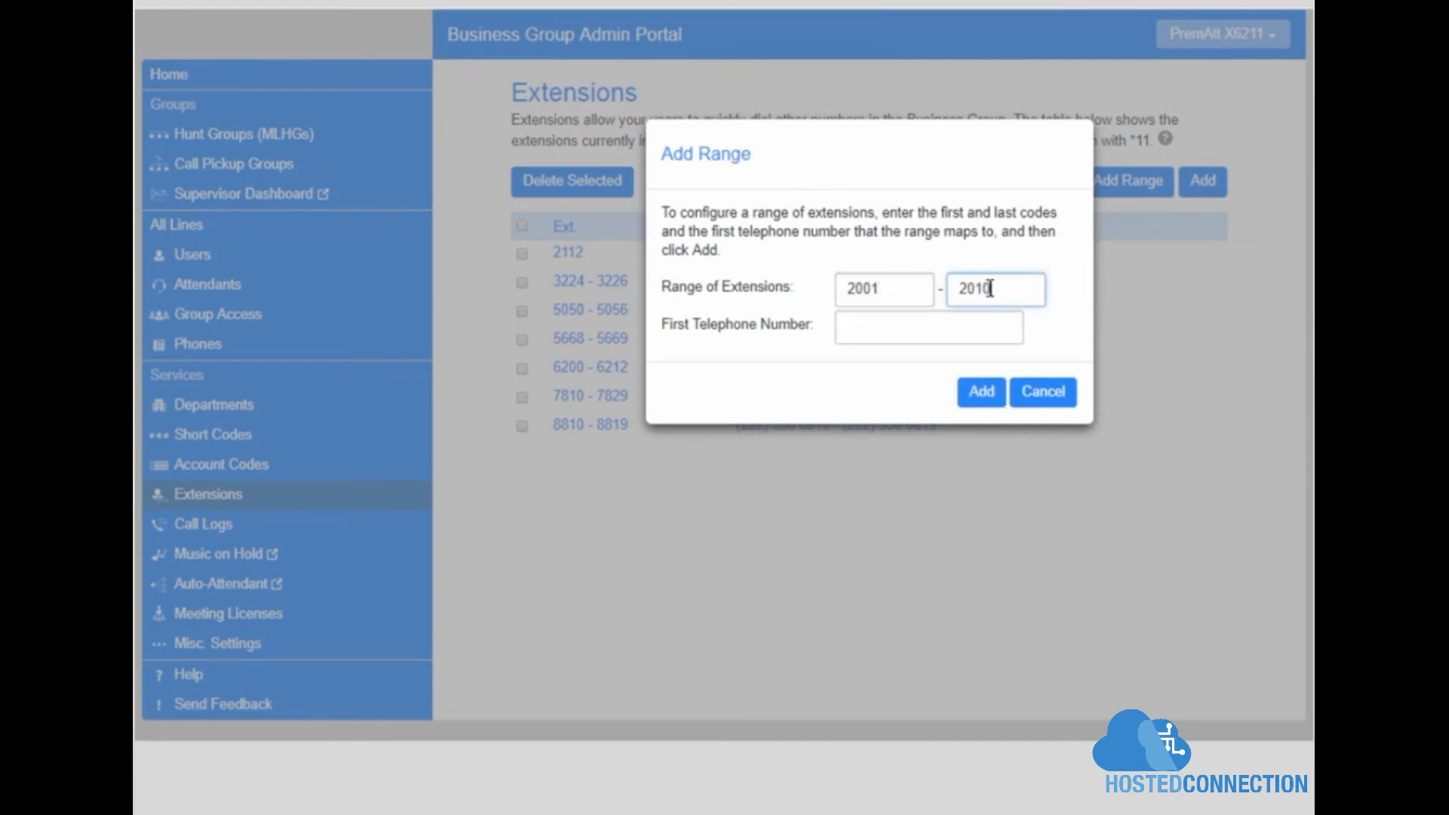
pyautogui.click(909, 323)
pyautogui.write('22')
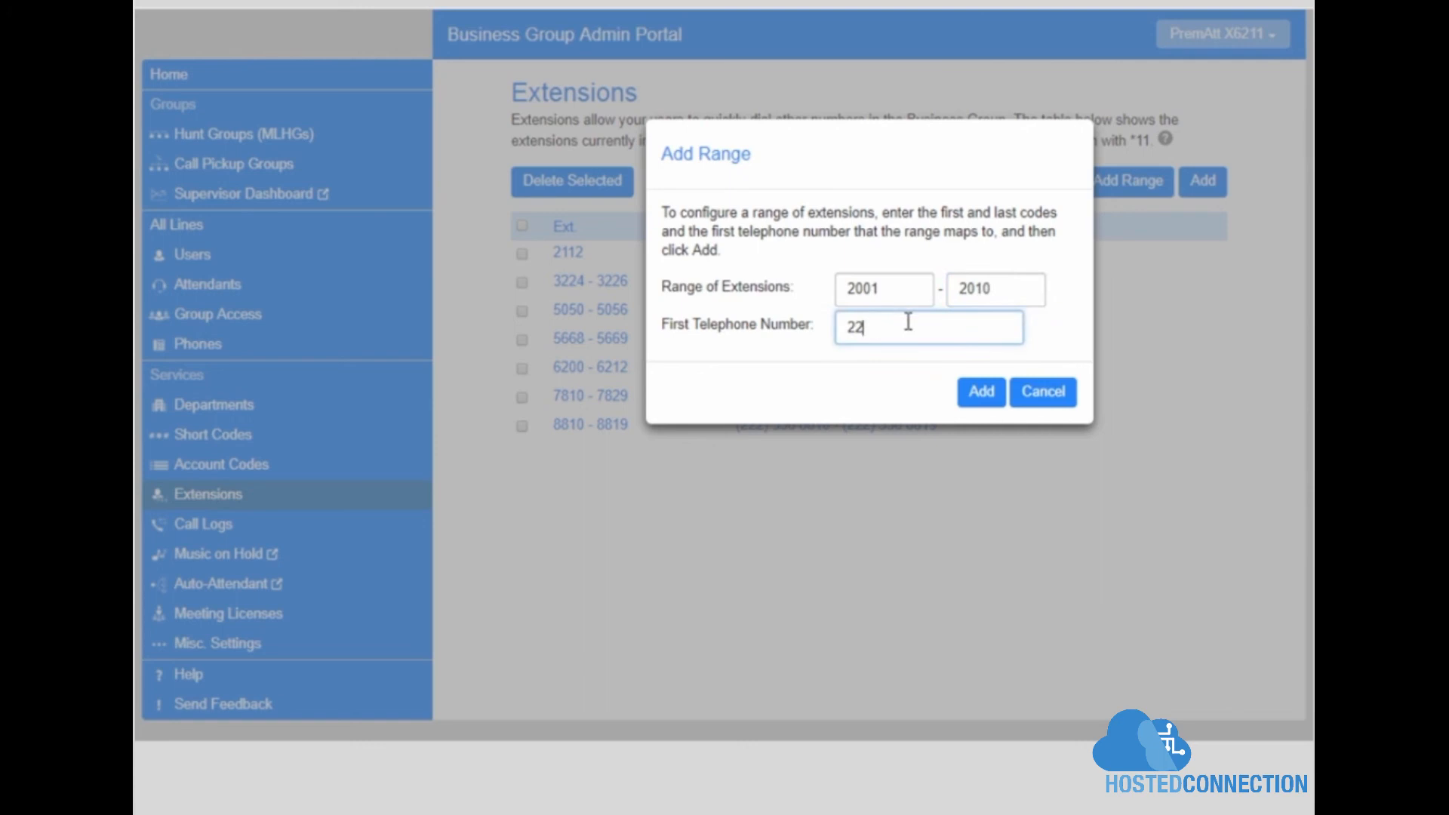
pyautogui.write('212345678')
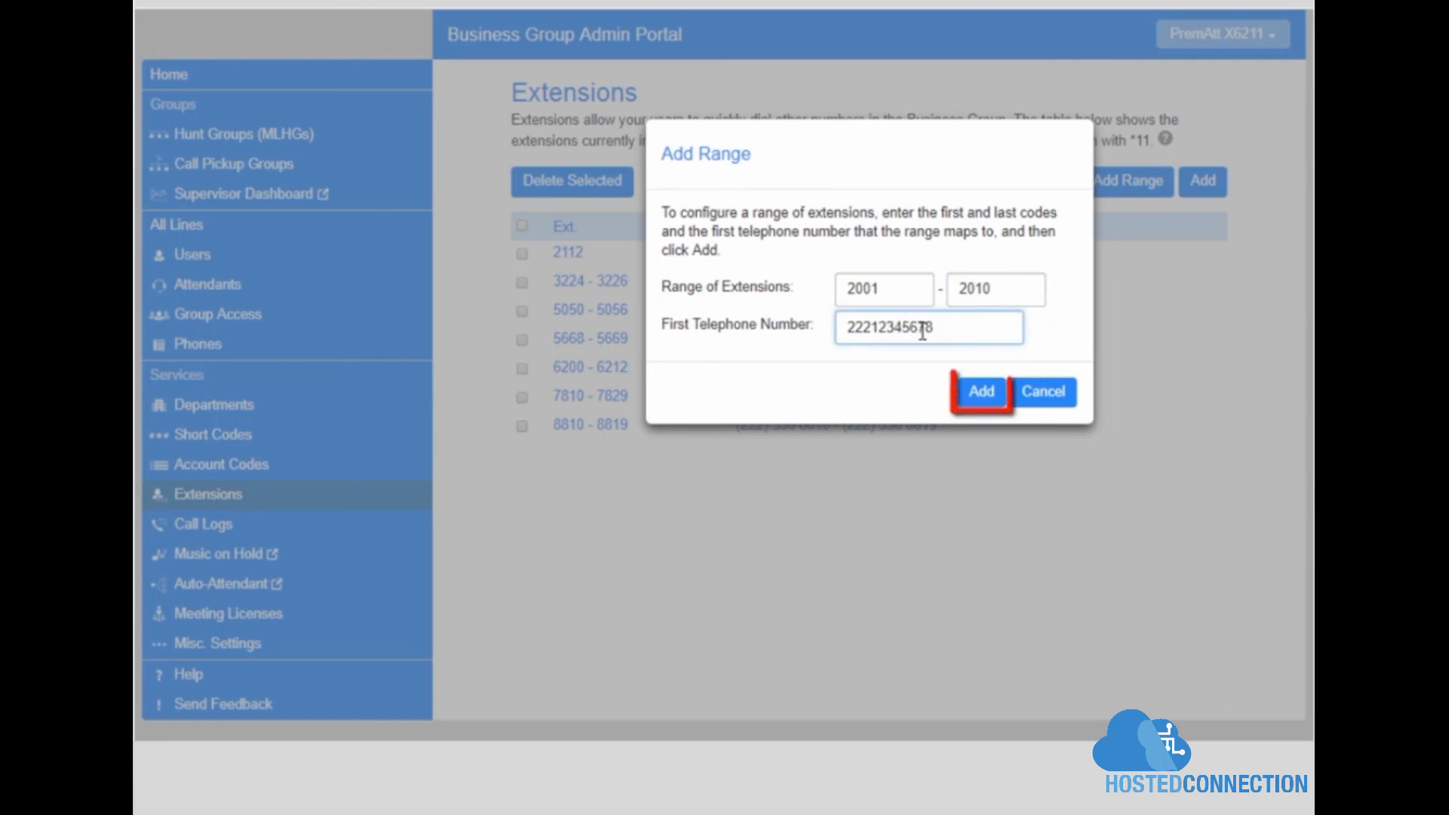
pyautogui.click(1000, 396)
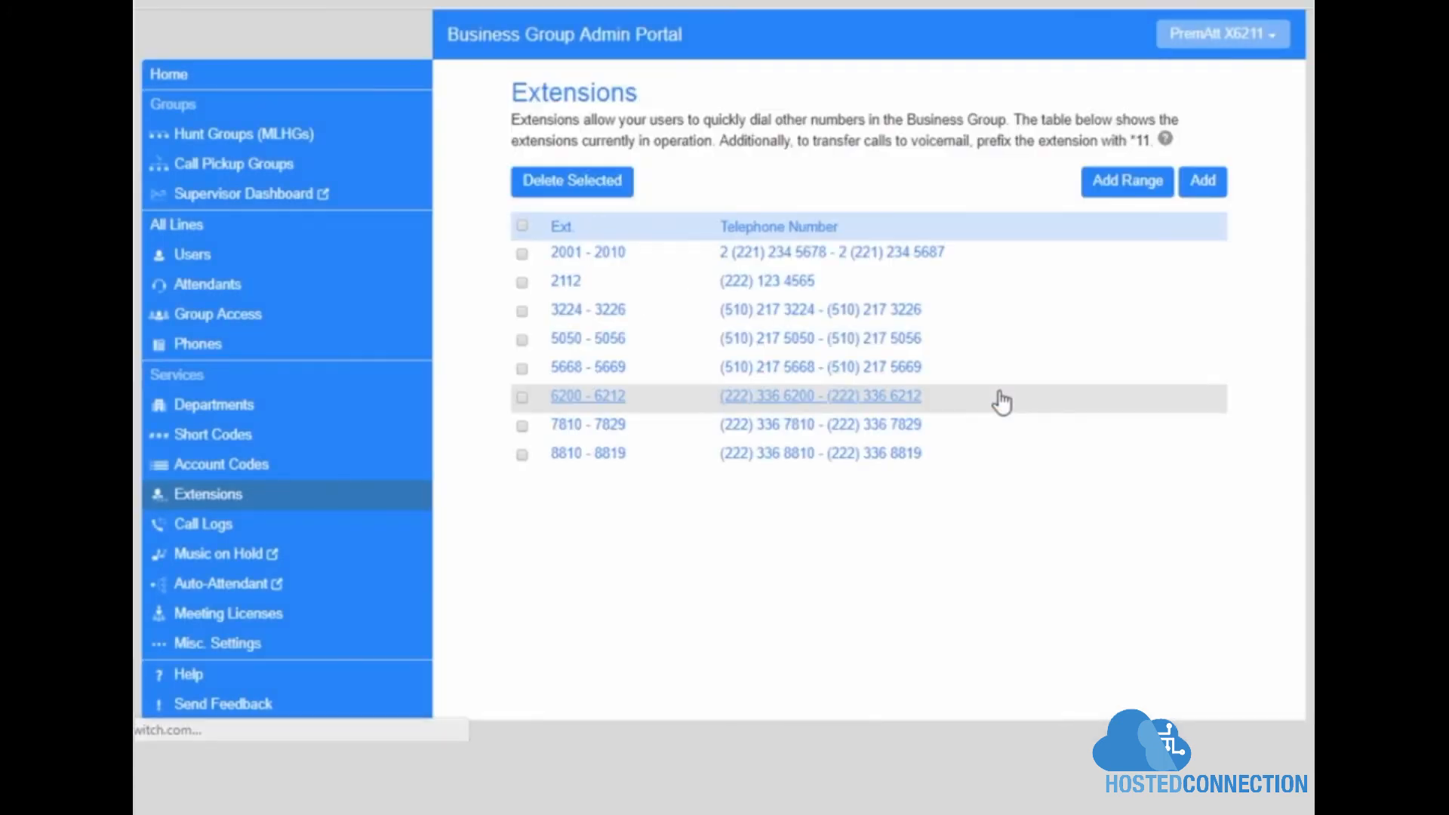